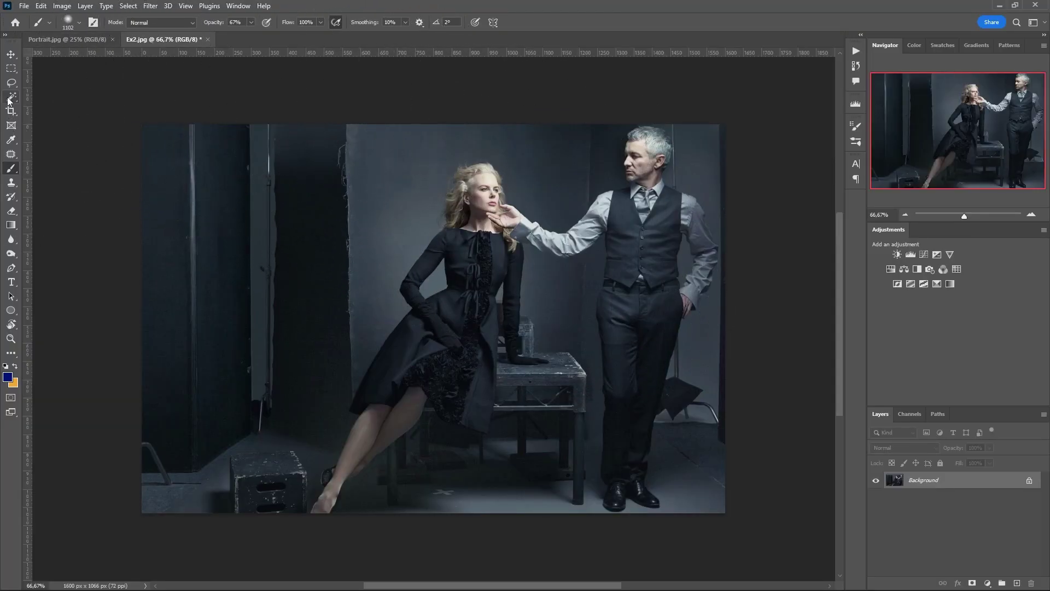
Step: Flip between Ex2.jpg and Portrait.jpg, zooming in to compare them, ending on Portrait.jpg
{"action": "left_click", "coordinate": [11, 68]}
{"action": "left_click", "coordinate": [12, 170]}
{"action": "right_click", "coordinate": [281, 170]}
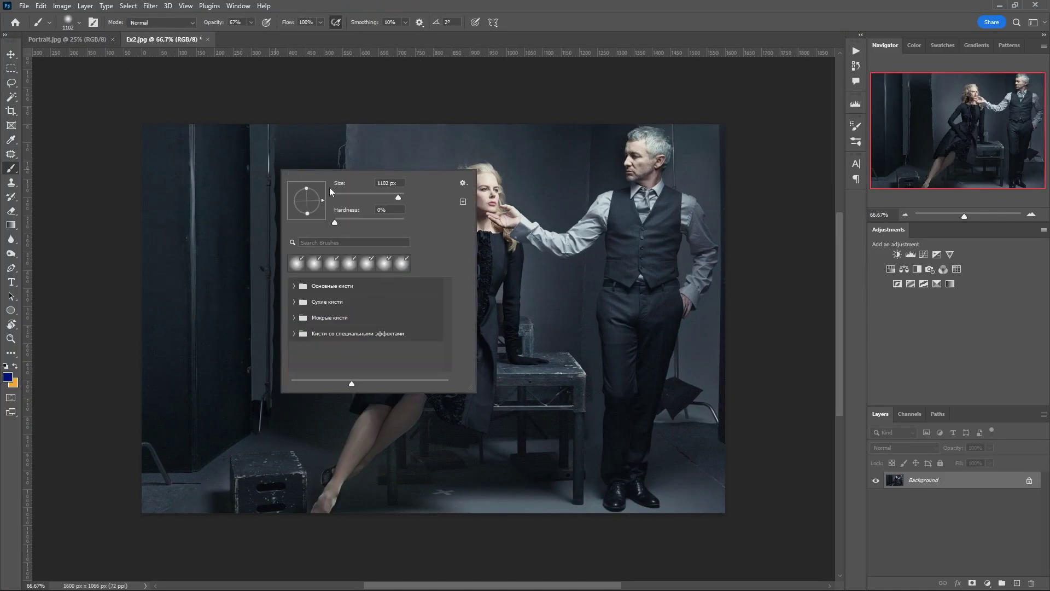
{"action": "left_click", "coordinate": [100, 42]}
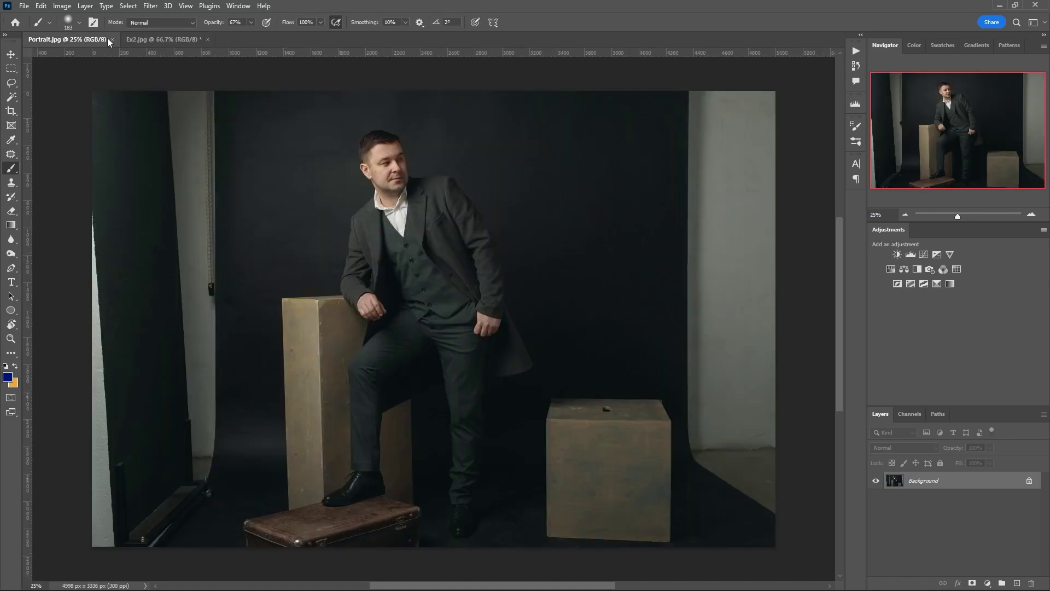
{"action": "scroll", "coordinate": [354, 178], "scroll_direction": "up", "scroll_amount": 2}
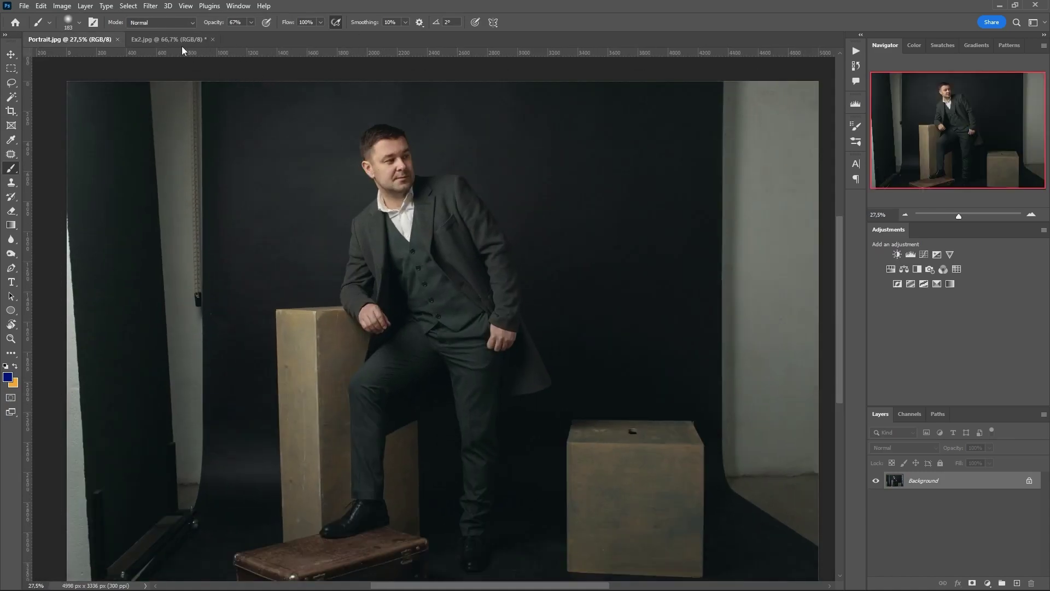
{"action": "left_click", "coordinate": [178, 42]}
{"action": "scroll", "coordinate": [490, 183], "scroll_direction": "up", "scroll_amount": 4}
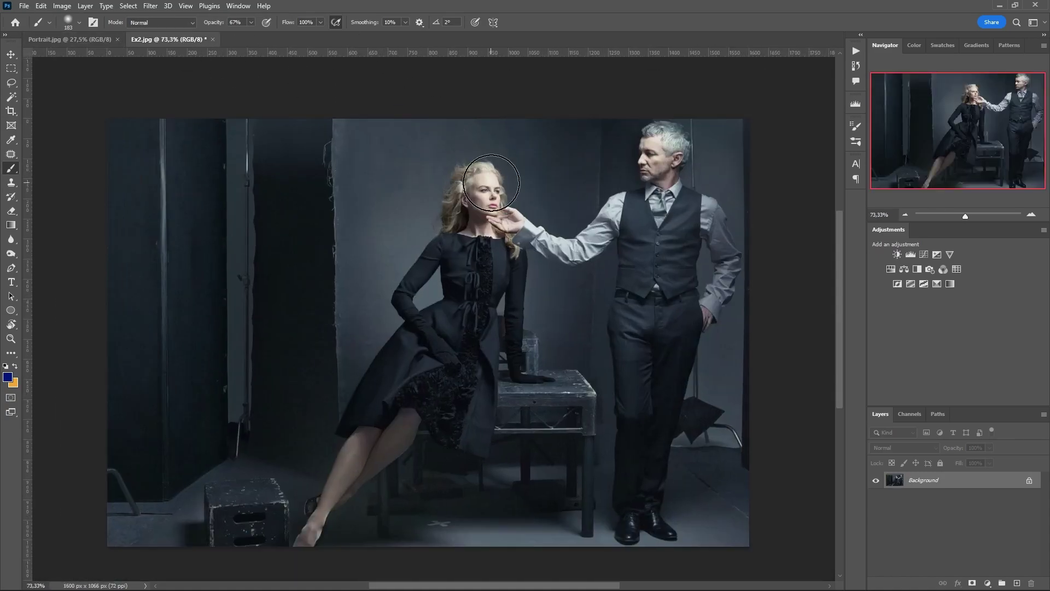
{"action": "scroll", "coordinate": [496, 186], "scroll_direction": "down", "scroll_amount": 1}
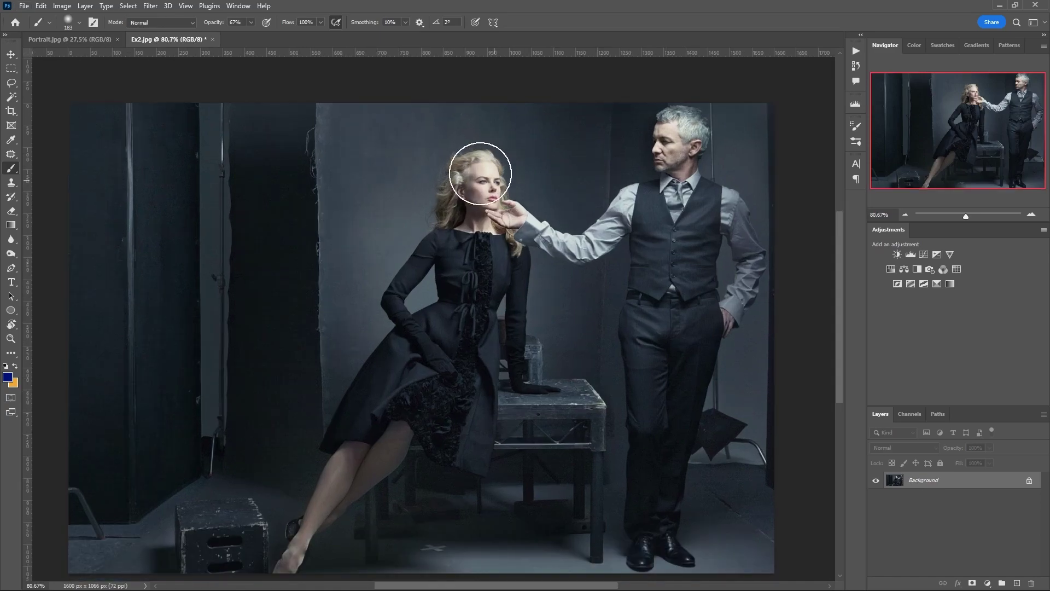
{"action": "left_click", "coordinate": [81, 42]}
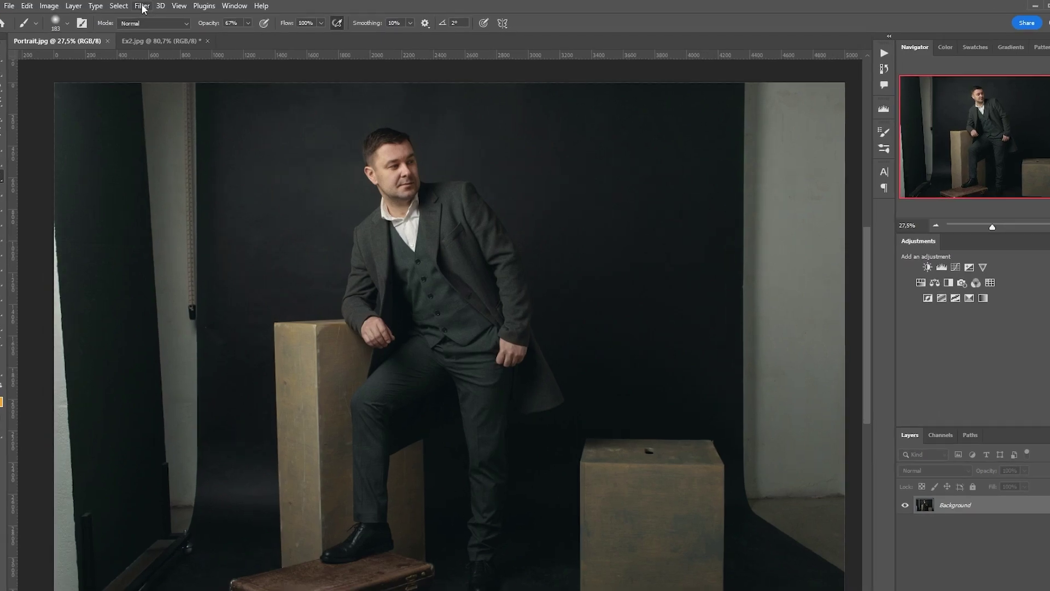
{"action": "left_click", "coordinate": [150, 6]}
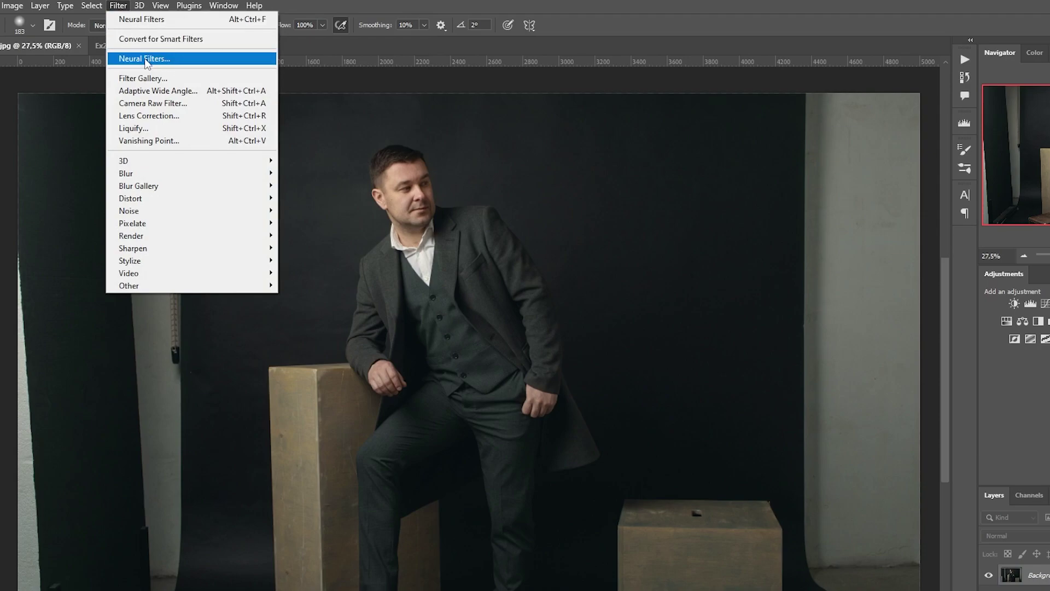
Step: Launch Neural Filters on Portrait.jpg and enable the Color Transfer filter
{"action": "left_click", "coordinate": [145, 59]}
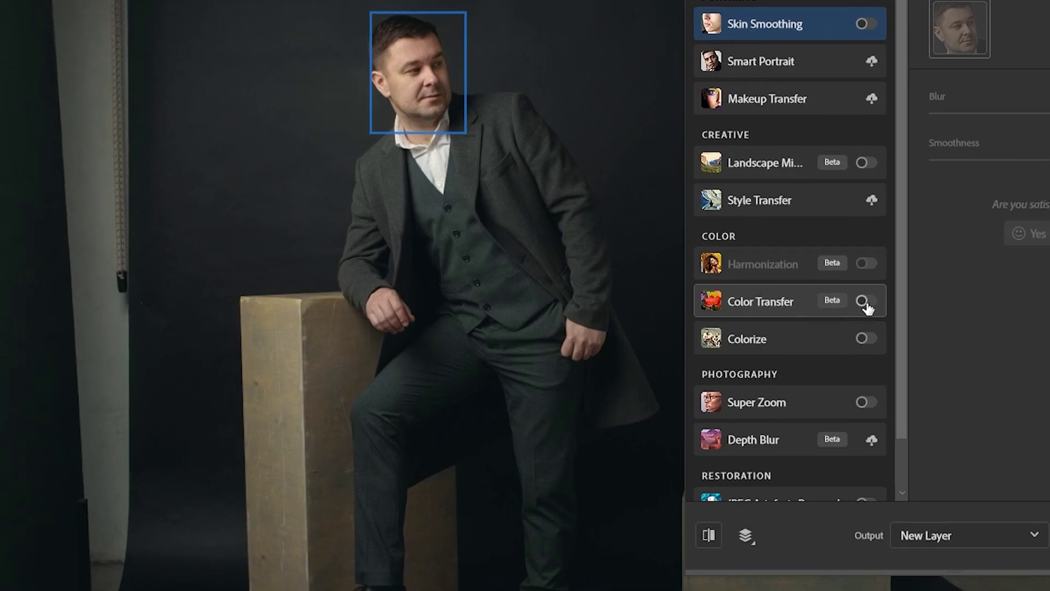
{"action": "left_click", "coordinate": [863, 301]}
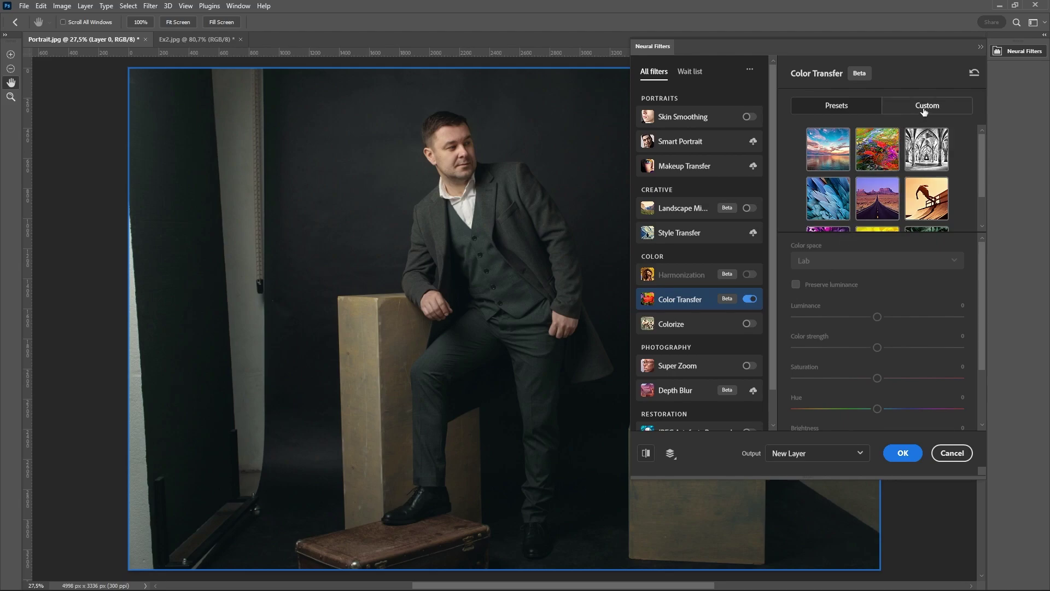
Step: Choose Custom and select Ex2.jpg as the Color Transfer reference image
{"action": "left_click", "coordinate": [924, 109]}
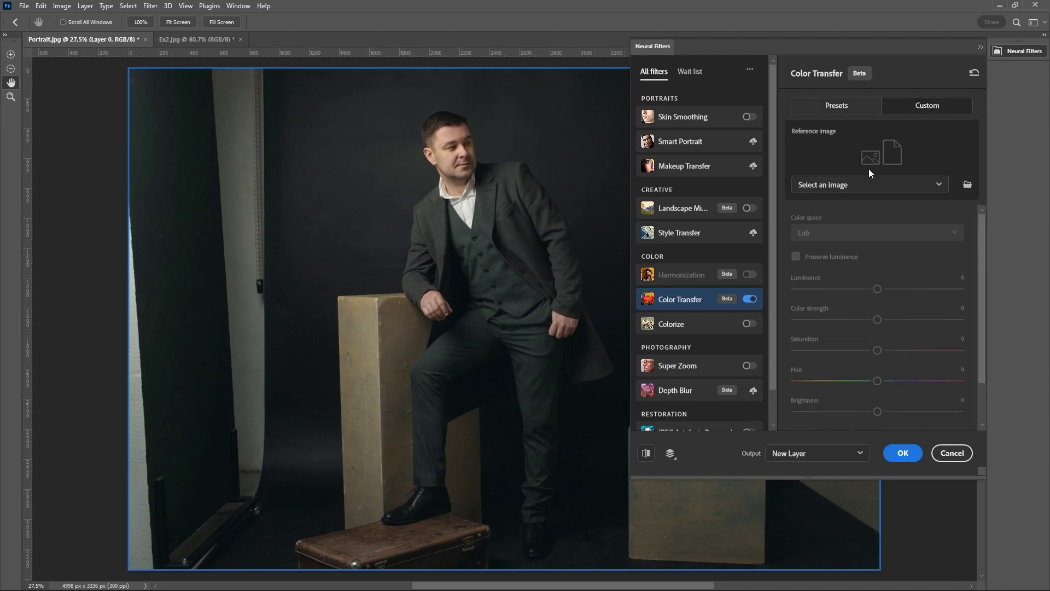
{"action": "left_click", "coordinate": [857, 185]}
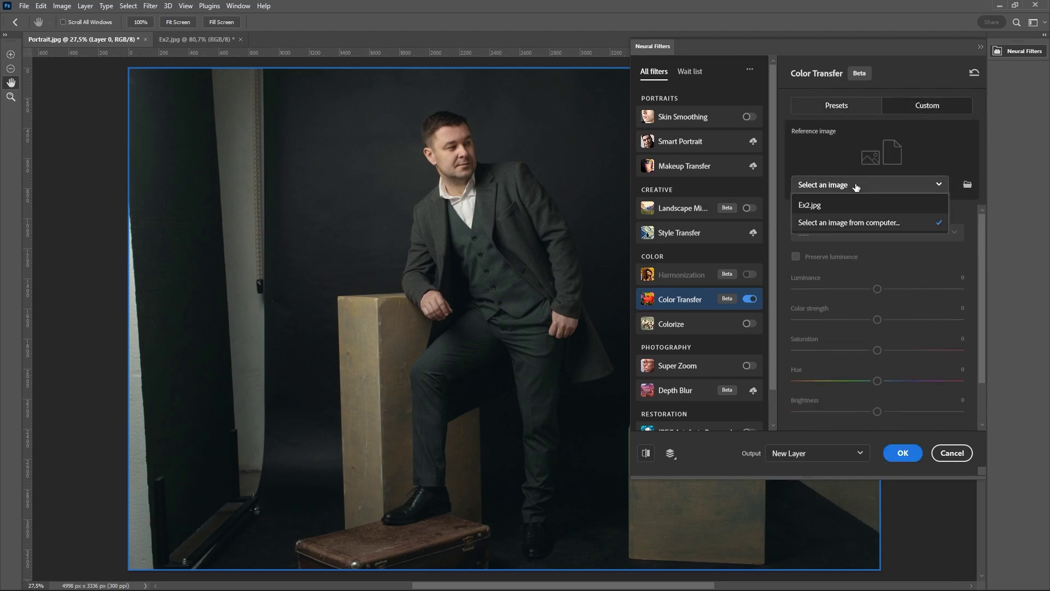
{"action": "left_click", "coordinate": [811, 206]}
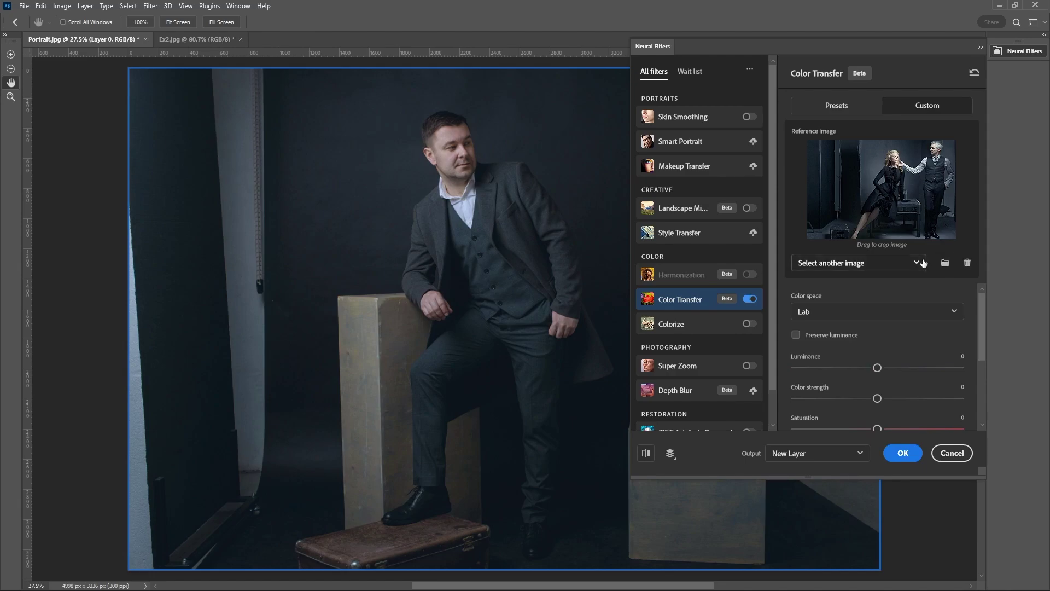
Step: Lower the Color Transfer Luminance to -35
{"action": "left_click_drag", "start_coordinate": [878, 367], "coordinate": [839, 368]}
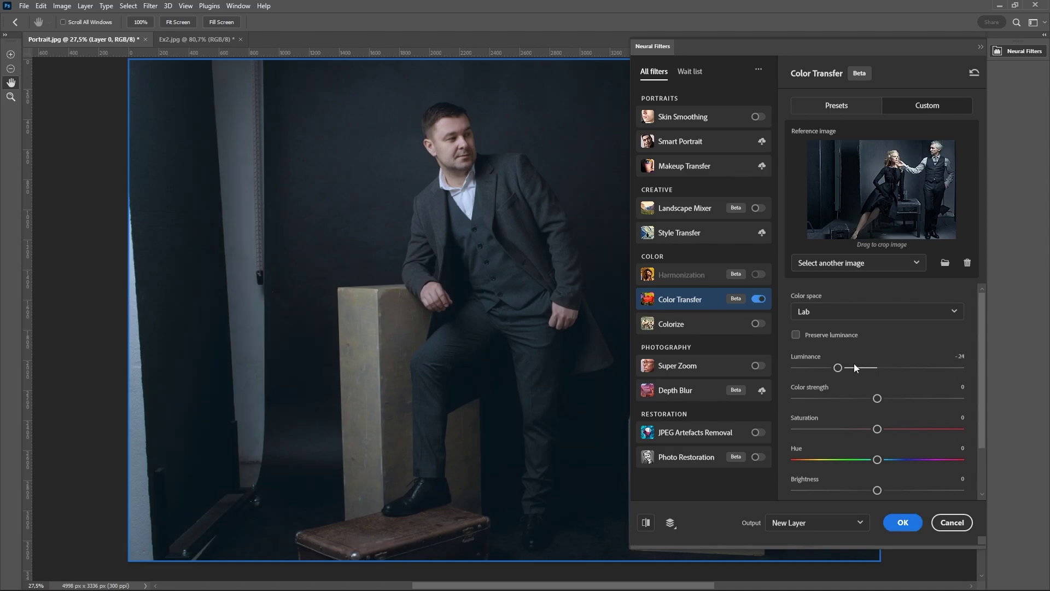
{"action": "left_click_drag", "start_coordinate": [842, 369], "coordinate": [820, 369]}
{"action": "scroll", "coordinate": [872, 383], "scroll_direction": "down", "scroll_amount": 1}
{"action": "scroll", "coordinate": [863, 358], "scroll_direction": "up", "scroll_amount": 1}
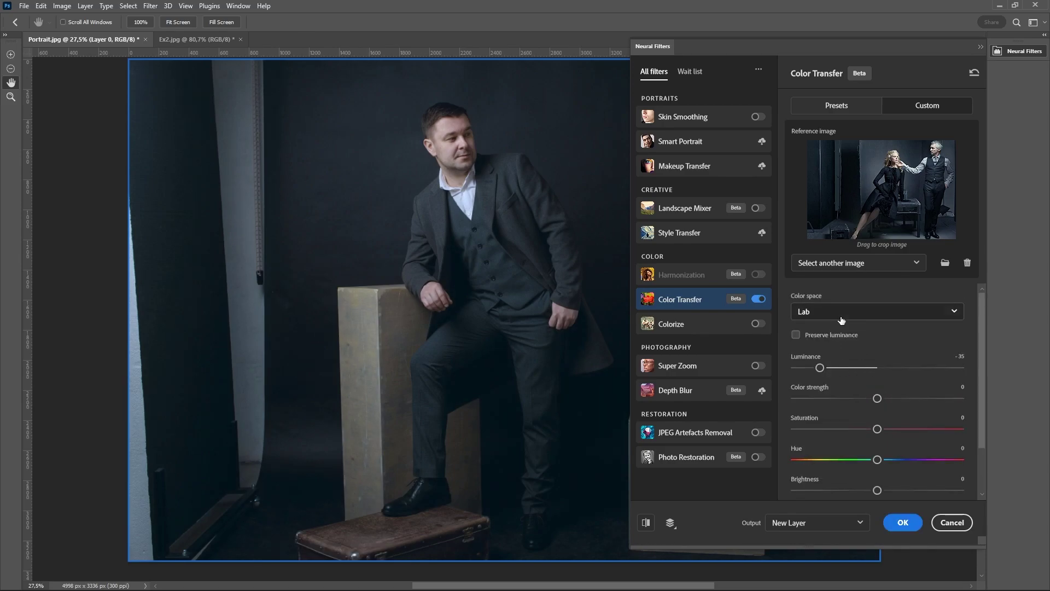
{"action": "scroll", "coordinate": [880, 354], "scroll_direction": "down", "scroll_amount": 1}
{"action": "scroll", "coordinate": [879, 351], "scroll_direction": "up", "scroll_amount": 1}
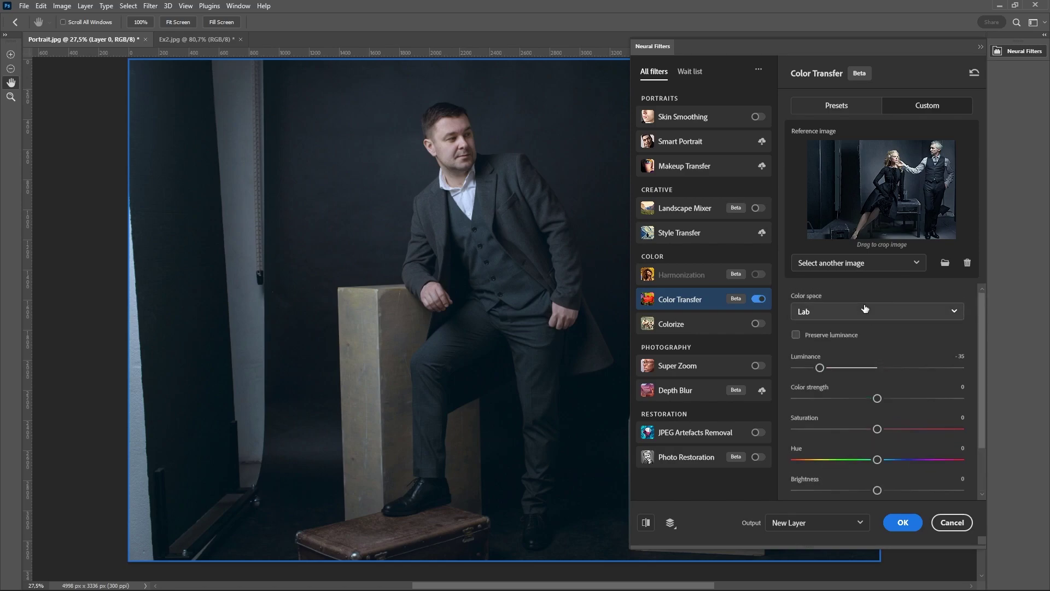
Step: Try RGB colour space, switch back to Lab, and keep output as New Layer
{"action": "left_click", "coordinate": [865, 310]}
{"action": "left_click", "coordinate": [855, 348]}
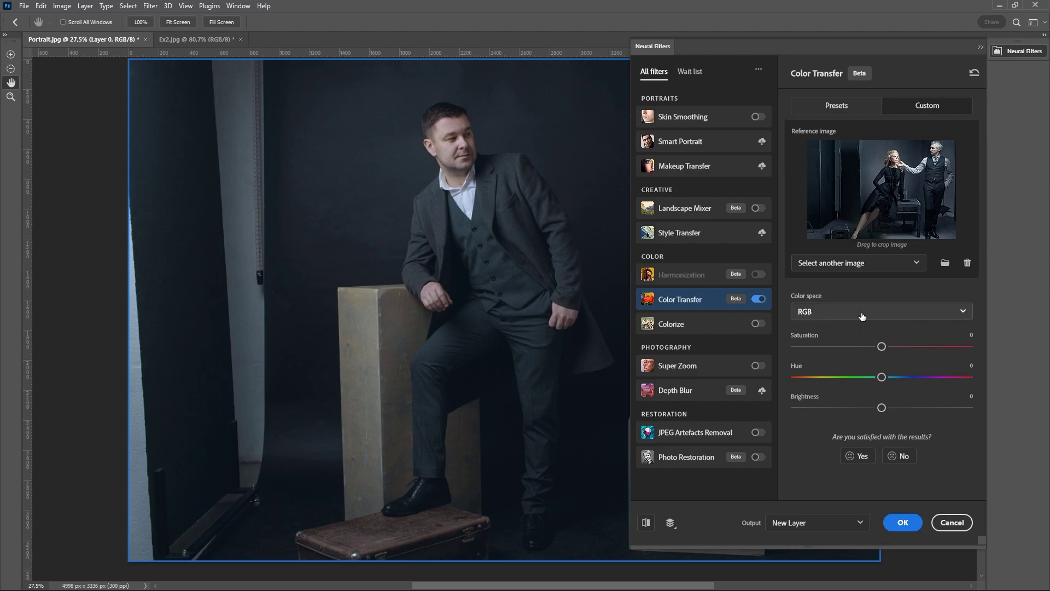
{"action": "left_click", "coordinate": [859, 313]}
{"action": "left_click", "coordinate": [830, 332]}
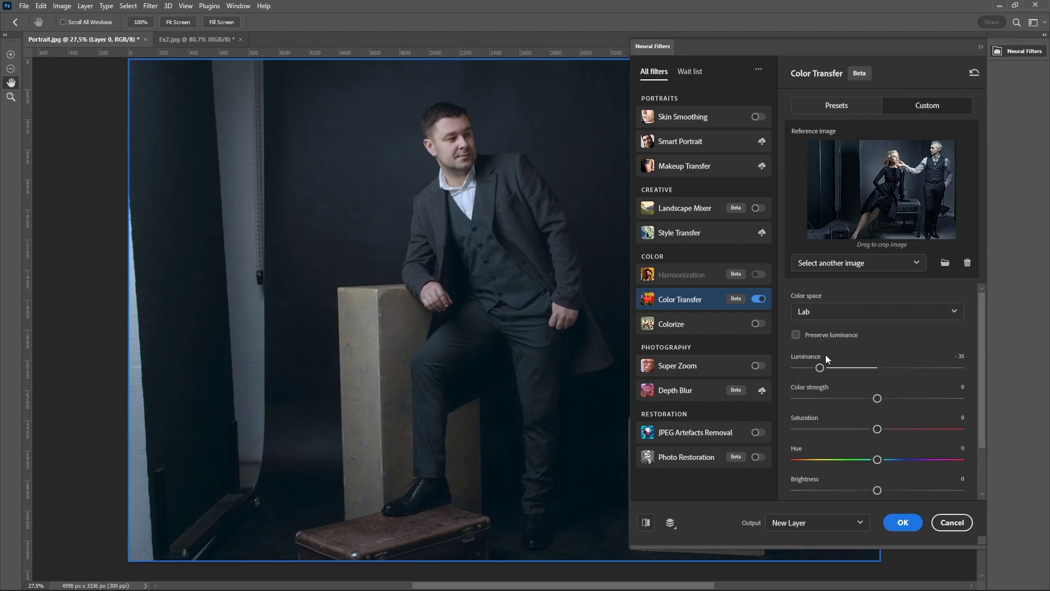
{"action": "left_click", "coordinate": [814, 524]}
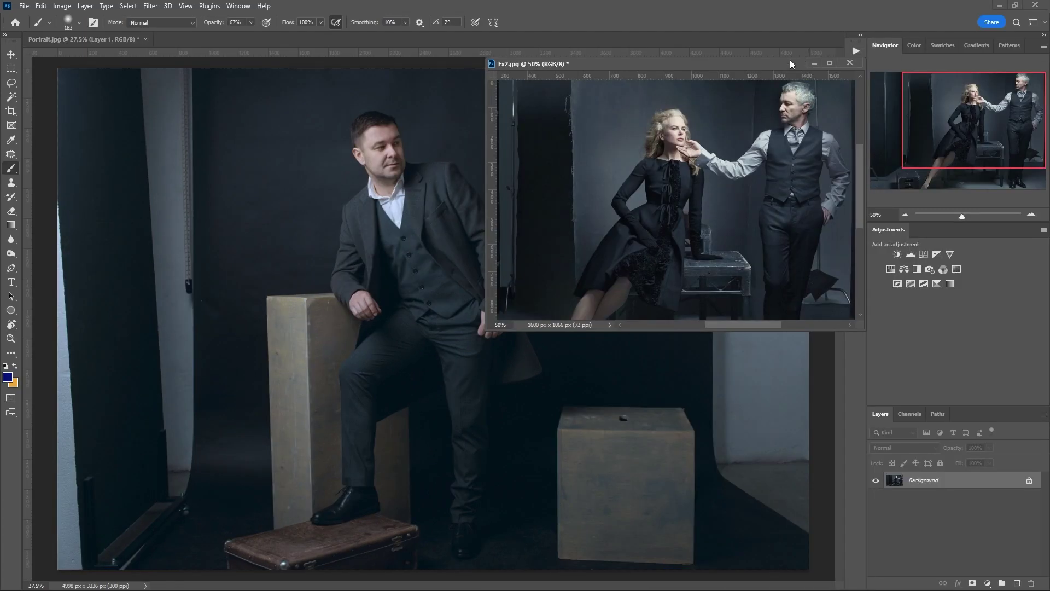
Step: Move the floating Ex2.jpg window aside toward the tab bar
{"action": "left_click_drag", "start_coordinate": [790, 60], "coordinate": [487, 38]}
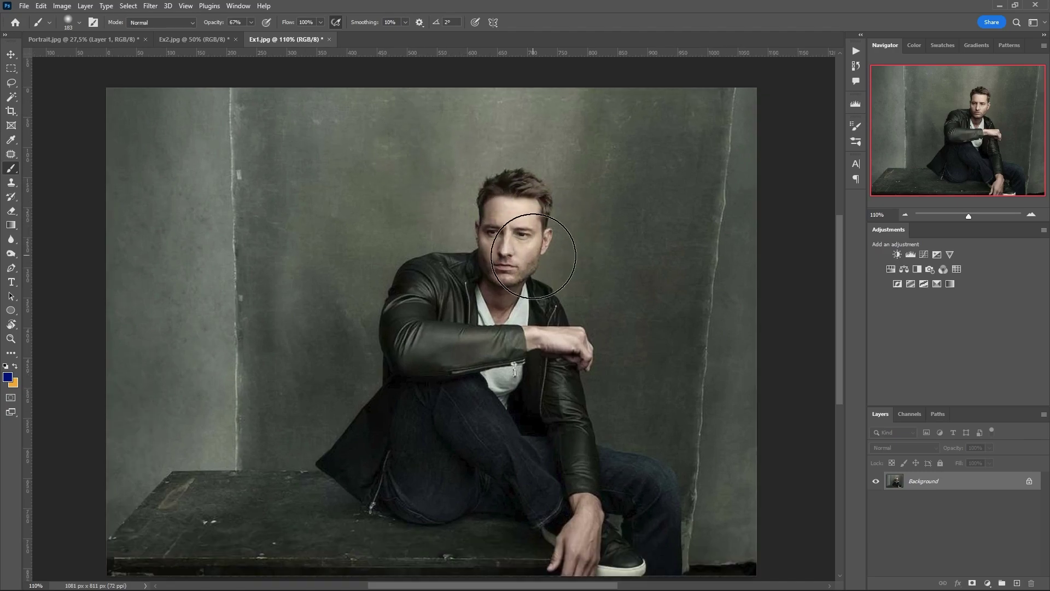
Step: Reapply Color Transfer to Portrait.jpg with Hue +16, output as a new layer
{"action": "scroll", "coordinate": [492, 273], "scroll_direction": "up", "scroll_amount": 1}
{"action": "left_click", "coordinate": [109, 40]}
{"action": "left_click", "coordinate": [151, 6]}
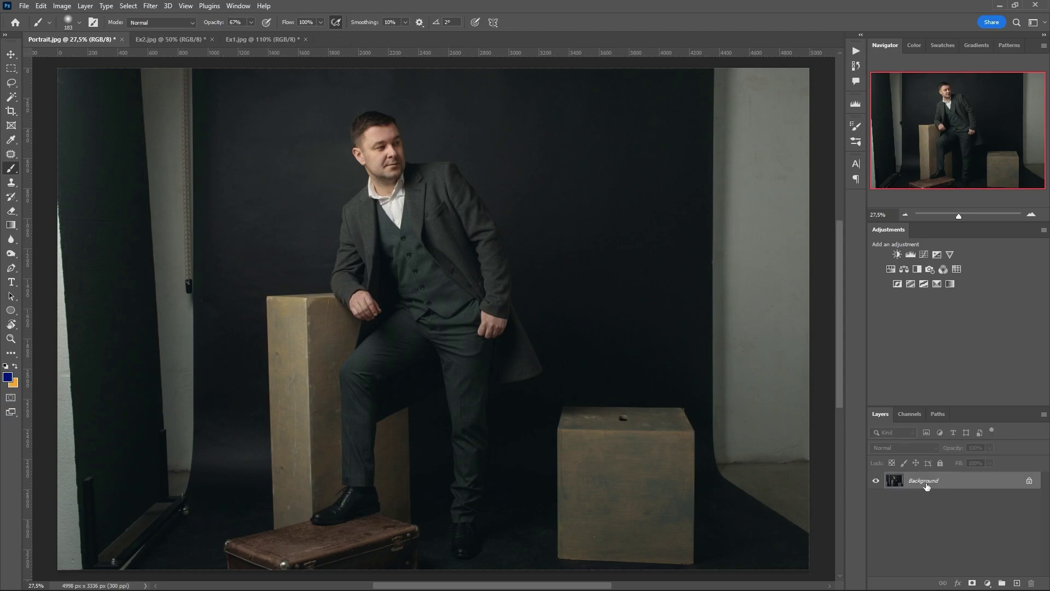
{"action": "left_click", "coordinate": [151, 6]}
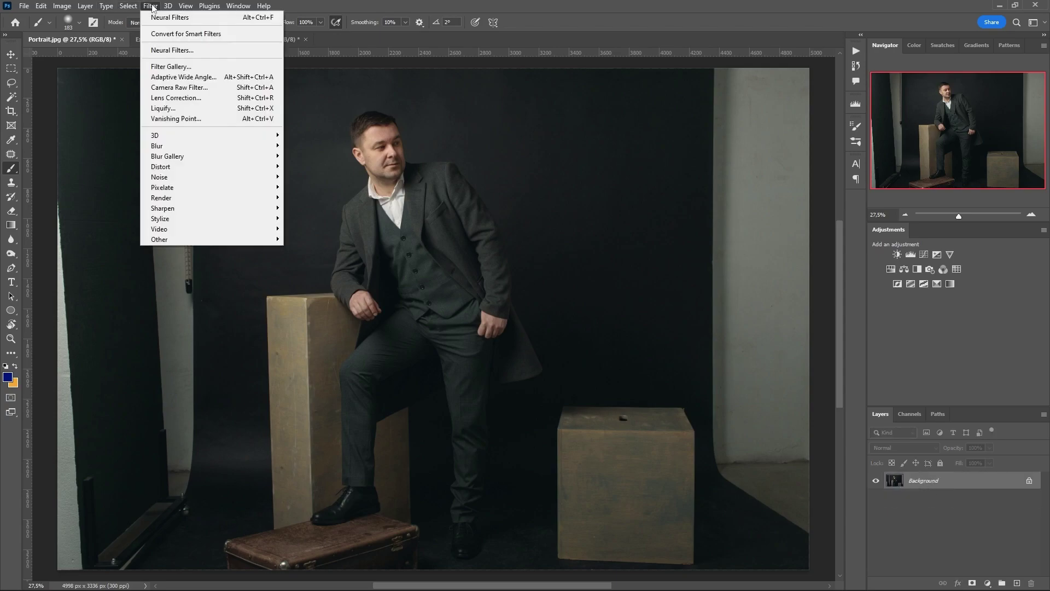
{"action": "left_click", "coordinate": [172, 50]}
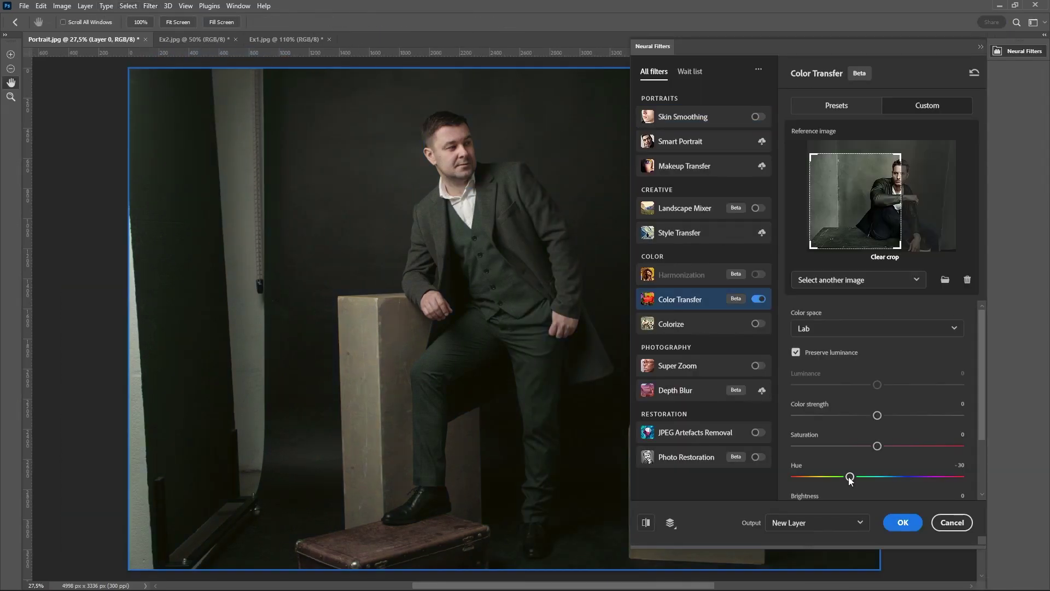
{"action": "left_click_drag", "start_coordinate": [849, 477], "coordinate": [894, 481]}
{"action": "scroll", "coordinate": [905, 477], "scroll_direction": "down", "scroll_amount": 2}
{"action": "left_click", "coordinate": [903, 523]}
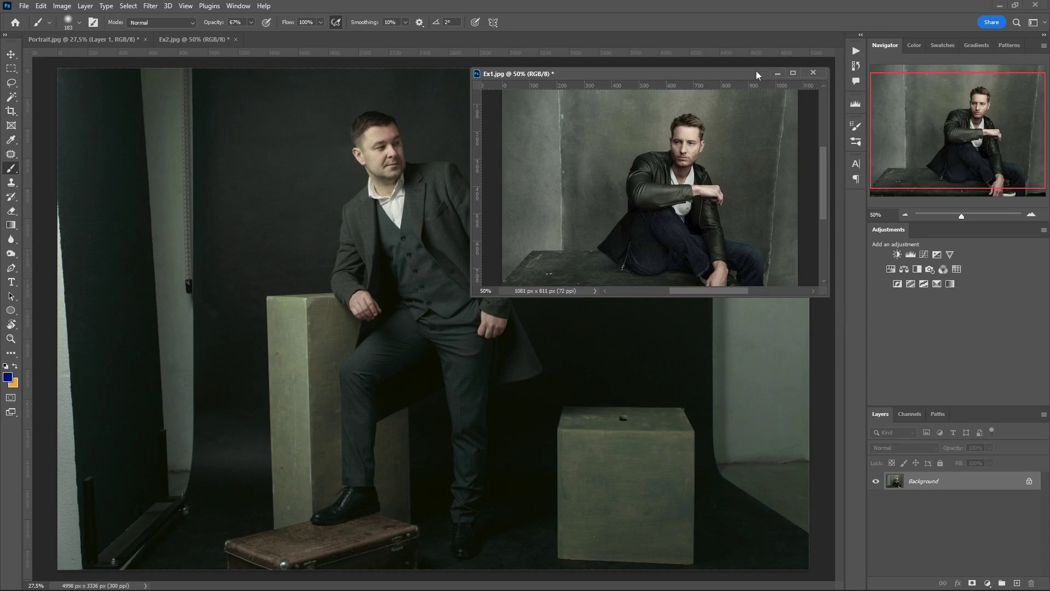
Step: Dock Ex1.jpg as a tab and return to the recoloured Portrait.jpg
{"action": "left_click_drag", "start_coordinate": [753, 73], "coordinate": [657, 41]}
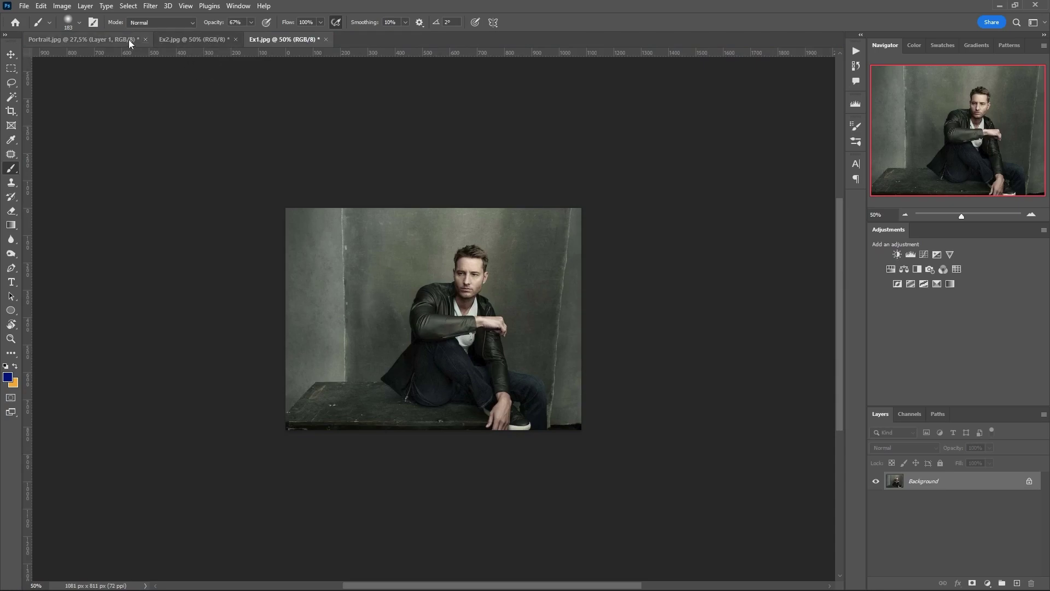
{"action": "left_click", "coordinate": [119, 40]}
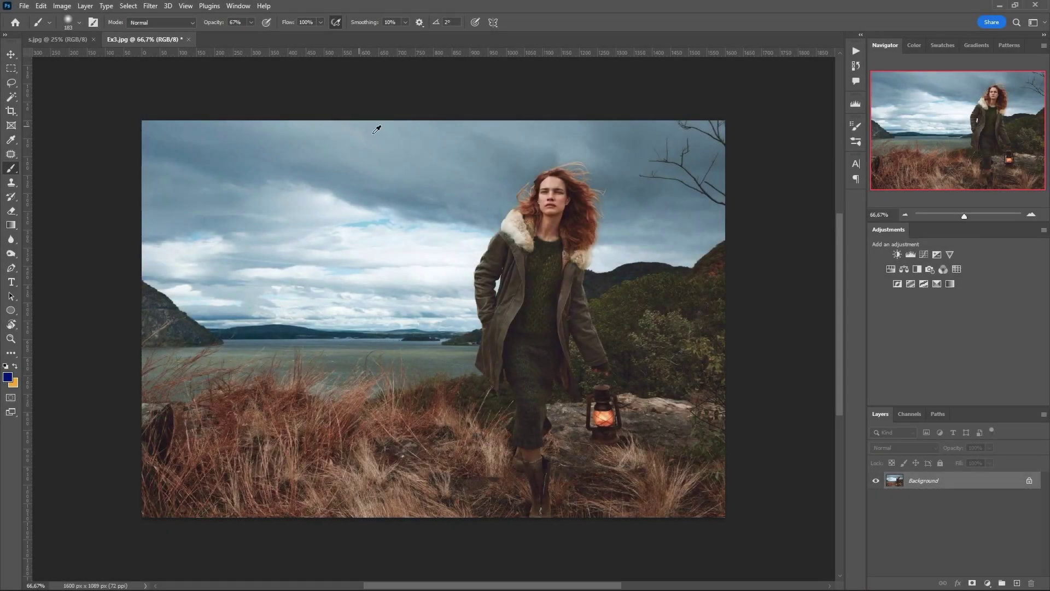
Step: Select the s.jpg tab and launch Filter > Neural Filters on it
{"action": "scroll", "coordinate": [368, 133], "scroll_direction": "down", "scroll_amount": 2}
{"action": "scroll", "coordinate": [425, 136], "scroll_direction": "right", "scroll_amount": 1}
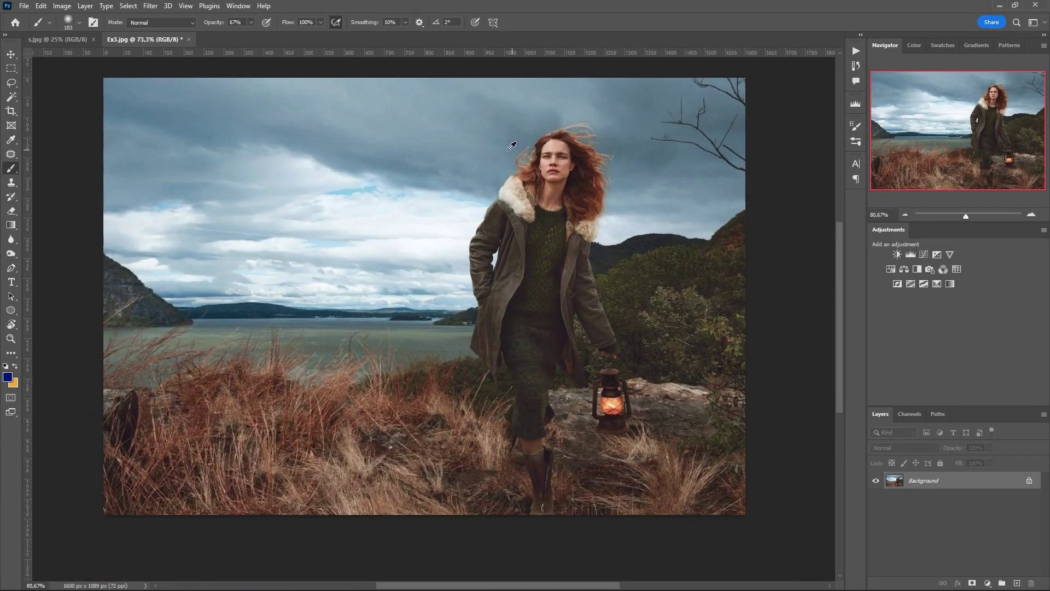
{"action": "left_click", "coordinate": [58, 39]}
{"action": "left_click", "coordinate": [150, 6]}
{"action": "left_click", "coordinate": [151, 6]}
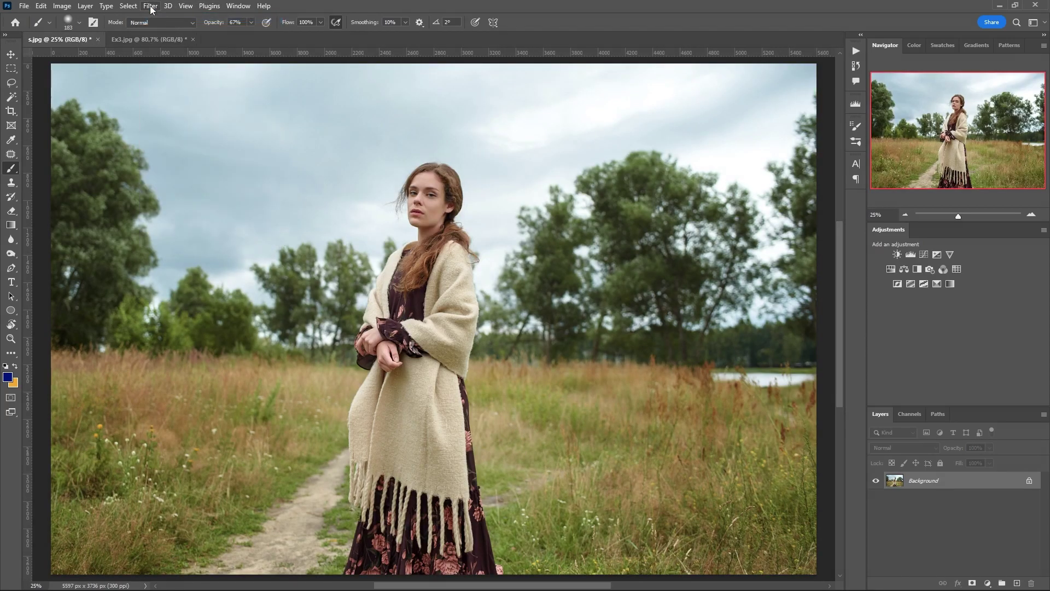
{"action": "left_click", "coordinate": [150, 6]}
{"action": "left_click", "coordinate": [189, 50]}
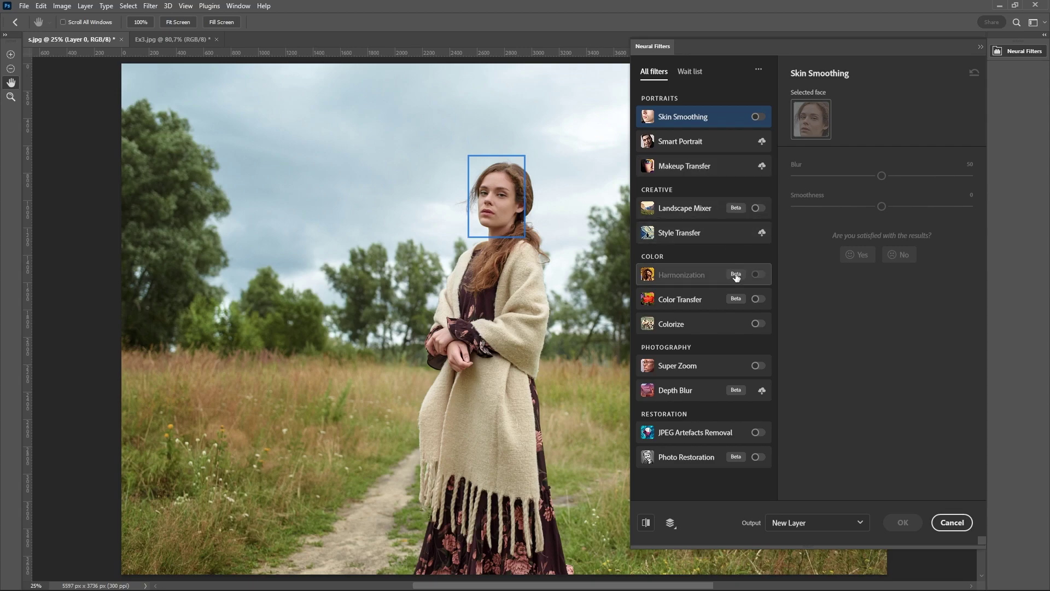
Step: Enable Color Transfer with custom reference Ex3.jpg, Luminance -29 and Hue -13
{"action": "left_click", "coordinate": [759, 299]}
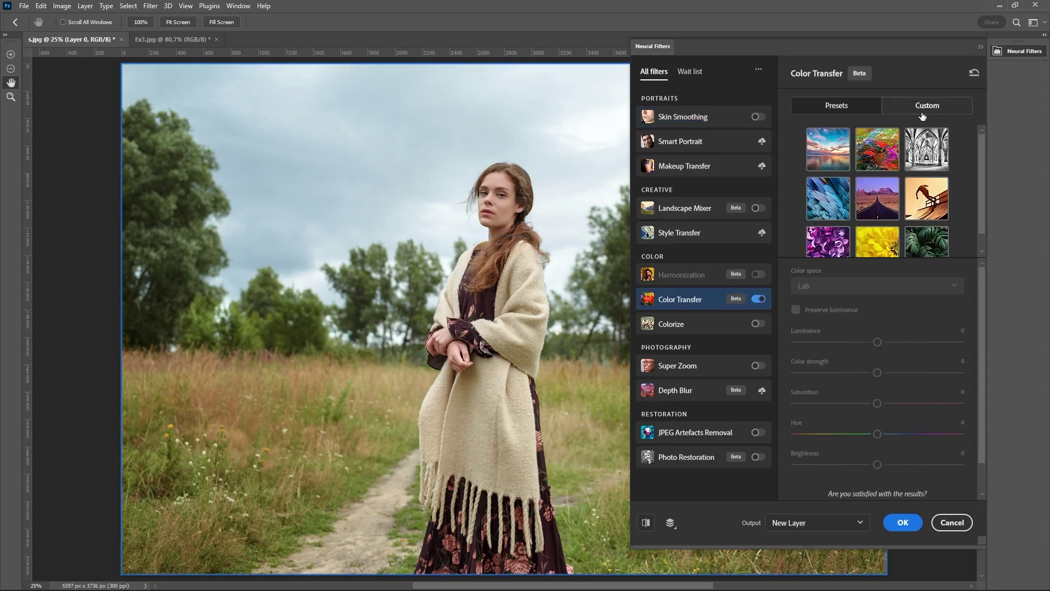
{"action": "left_click", "coordinate": [922, 109]}
{"action": "left_click", "coordinate": [862, 186]}
{"action": "left_click", "coordinate": [859, 206]}
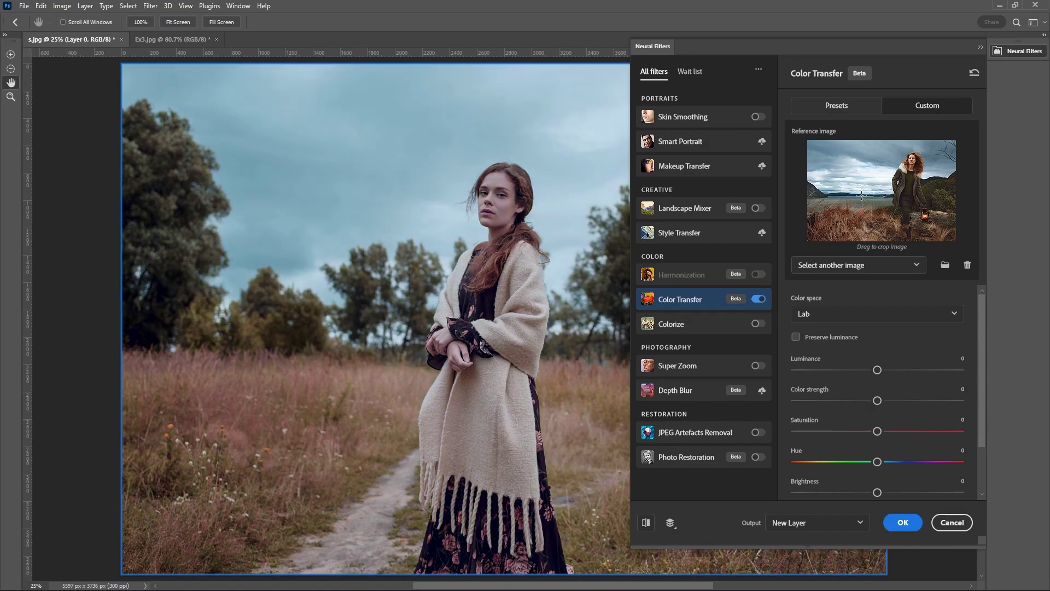
{"action": "left_click_drag", "start_coordinate": [878, 370], "coordinate": [830, 370]}
{"action": "left_click_drag", "start_coordinate": [879, 461], "coordinate": [865, 461]}
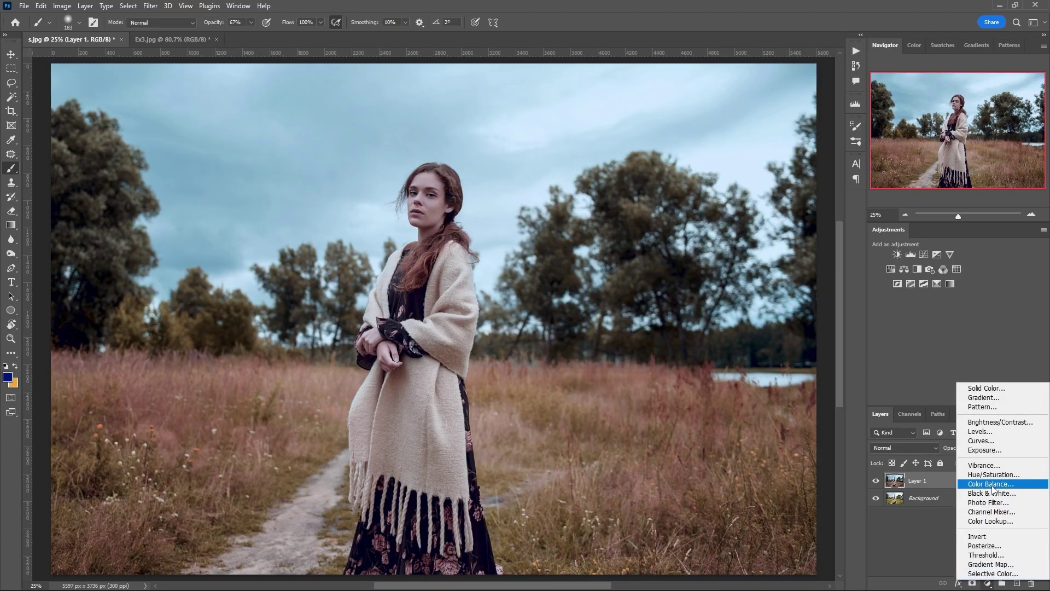
Step: Add a Color Balance layer with midtones +28, -9, -18 and invert its mask
{"action": "left_click", "coordinate": [992, 484]}
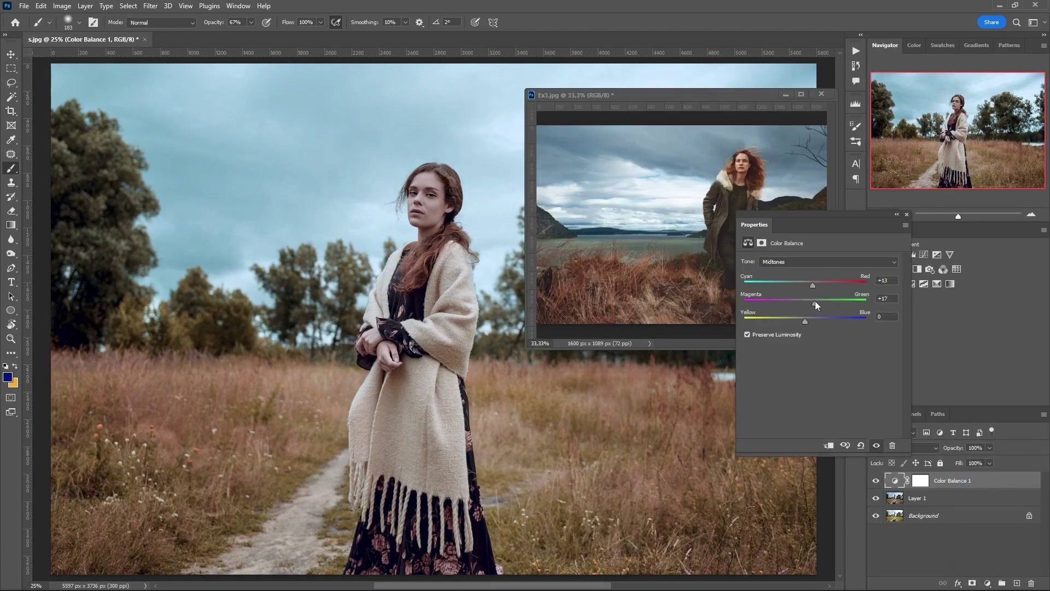
{"action": "left_click_drag", "start_coordinate": [806, 320], "coordinate": [793, 320]}
{"action": "left_click", "coordinate": [906, 216]}
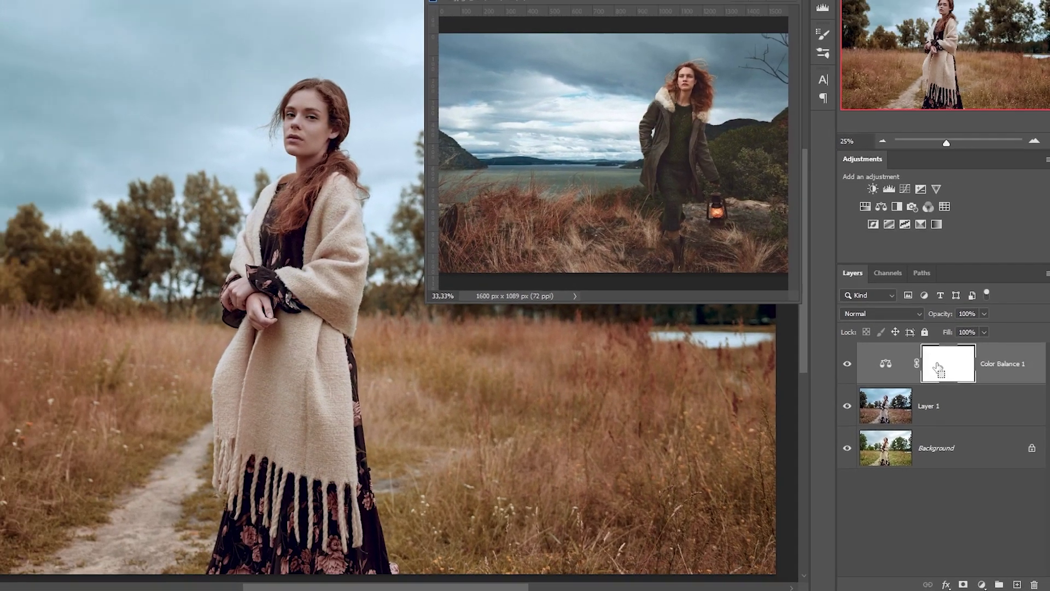
{"action": "key", "text": "ctrl+i"}
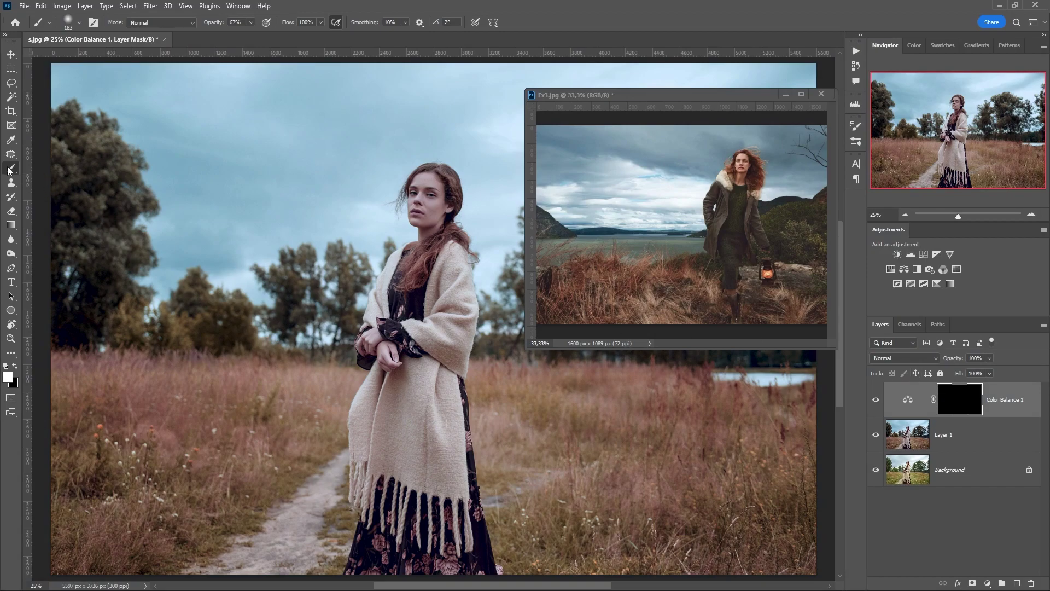
Step: Enlarge the brush to 1102 px and paint the mask in over the woman
{"action": "right_click", "coordinate": [357, 257]}
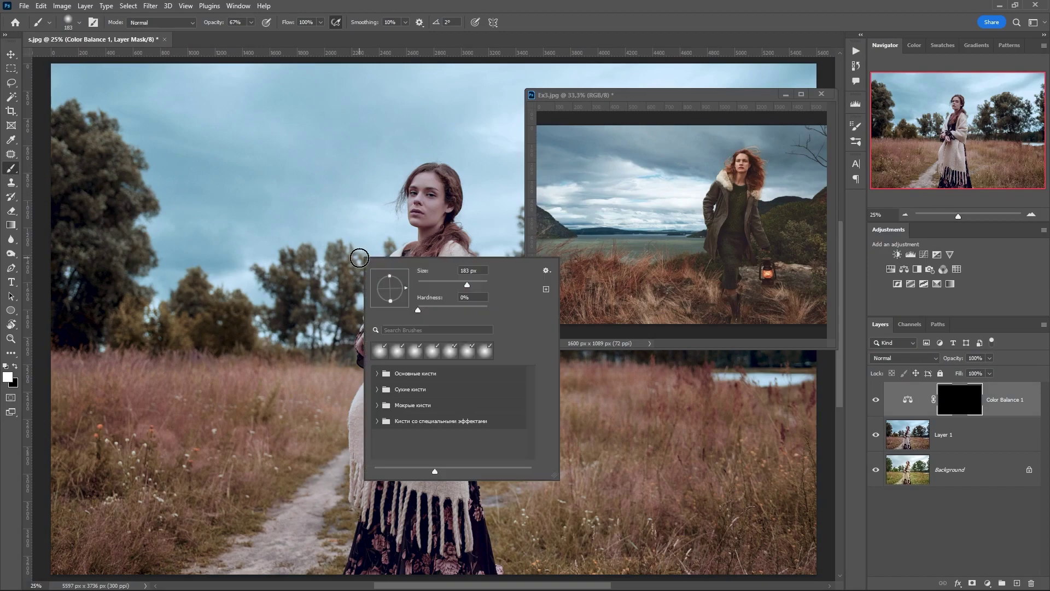
{"action": "left_click", "coordinate": [7, 377]}
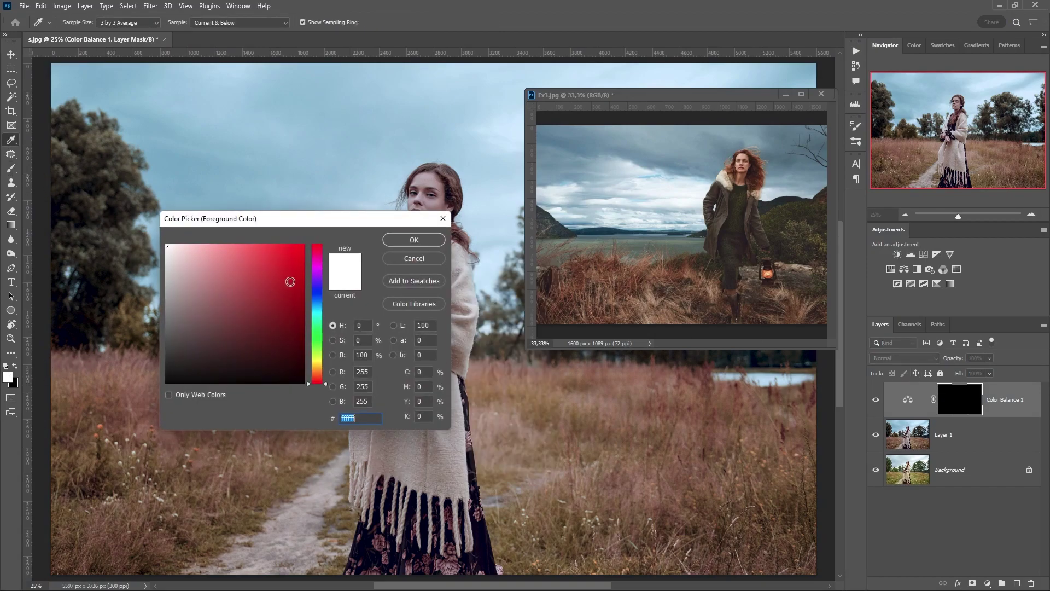
{"action": "left_click", "coordinate": [405, 246]}
{"action": "right_click", "coordinate": [404, 236]}
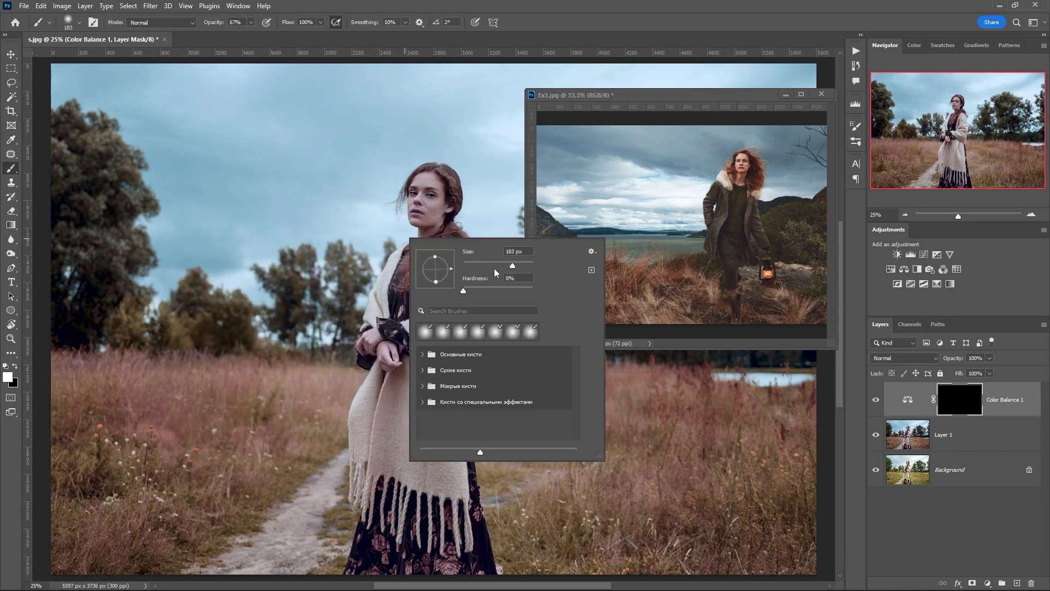
{"action": "left_click_drag", "start_coordinate": [513, 266], "coordinate": [528, 266]}
{"action": "key", "text": "Return"}
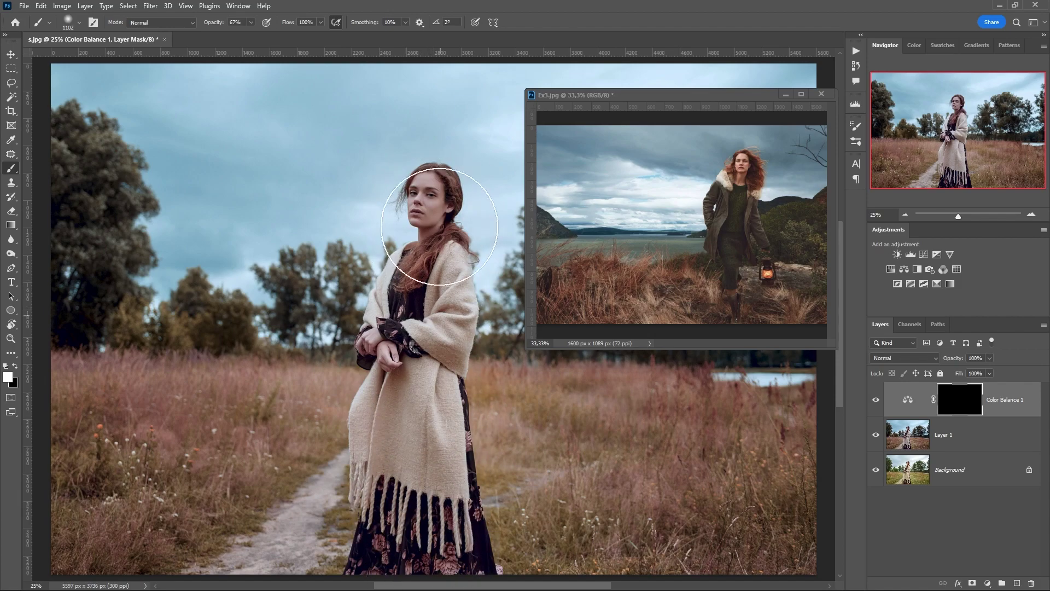
{"action": "mouse_move", "coordinate": [439, 217]}
{"action": "left_mouse_down"}
{"action": "mouse_move", "coordinate": [434, 422]}
{"action": "mouse_move", "coordinate": [404, 469]}
{"action": "mouse_move", "coordinate": [413, 257]}
{"action": "left_mouse_up"}
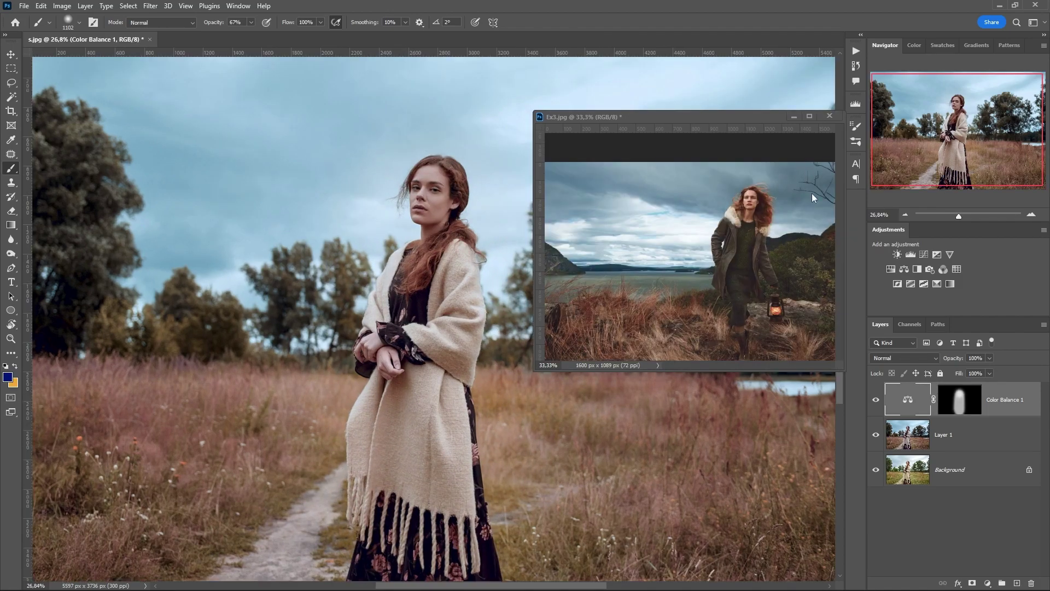
Step: Toggle the Color Balance adjustment off and on twice to compare the recolour
{"action": "left_click", "coordinate": [876, 400]}
{"action": "left_click", "coordinate": [877, 399]}
{"action": "left_click", "coordinate": [877, 400]}
{"action": "left_click", "coordinate": [876, 400]}
Step: Dock Ex3.jpg as a tab, then hide Color Balance 1 and Layer 1 in s.jpg
{"action": "left_click_drag", "start_coordinate": [632, 125], "coordinate": [610, 42]}
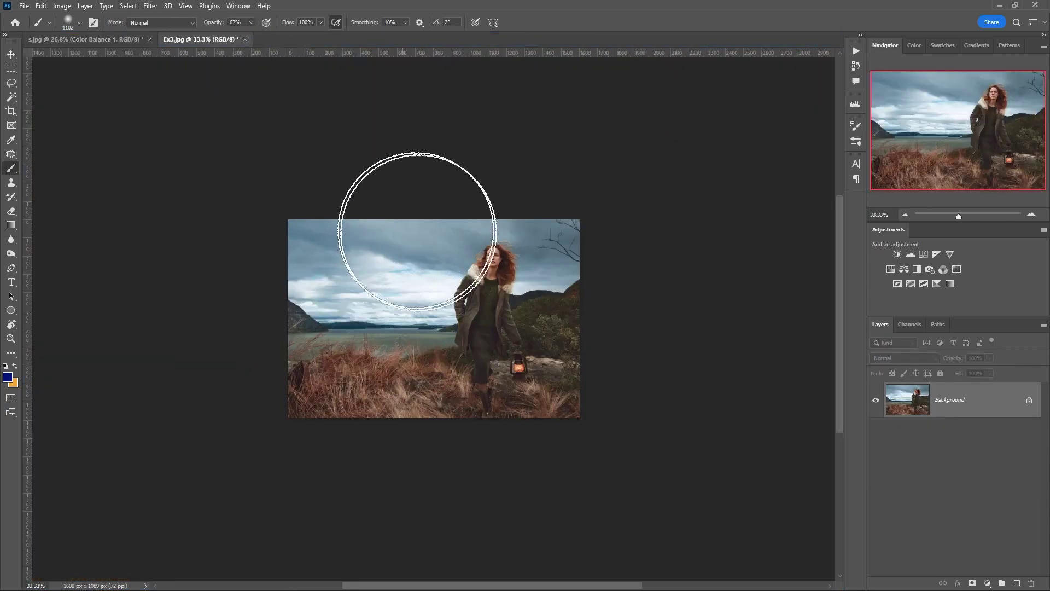
{"action": "scroll", "coordinate": [426, 243], "scroll_direction": "up", "scroll_amount": 5}
{"action": "scroll", "coordinate": [426, 243], "scroll_direction": "up", "scroll_amount": 1}
{"action": "left_click", "coordinate": [86, 39]}
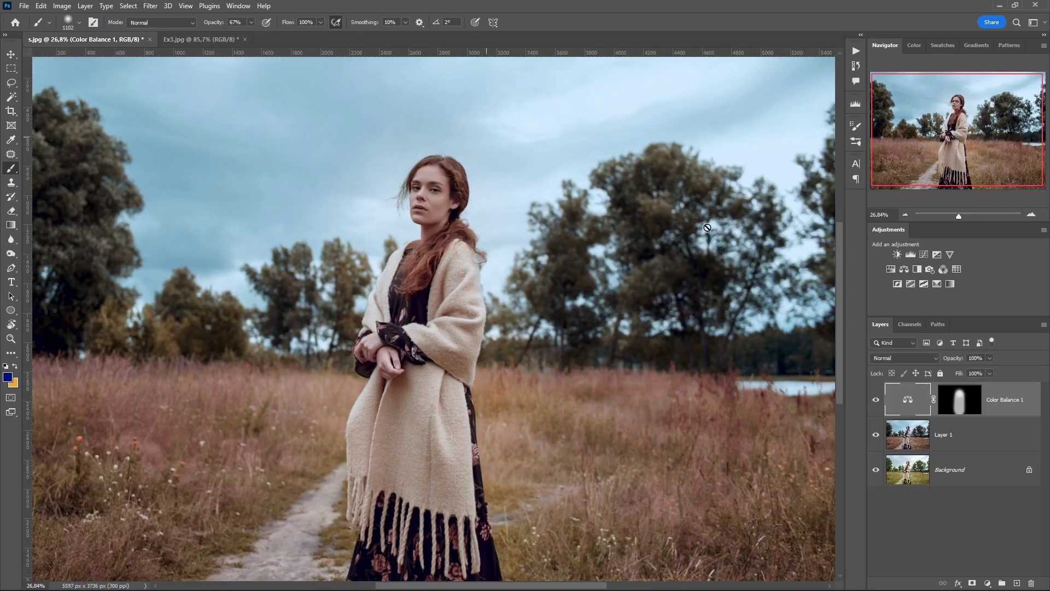
{"action": "left_click_drag", "start_coordinate": [876, 404], "coordinate": [877, 433]}
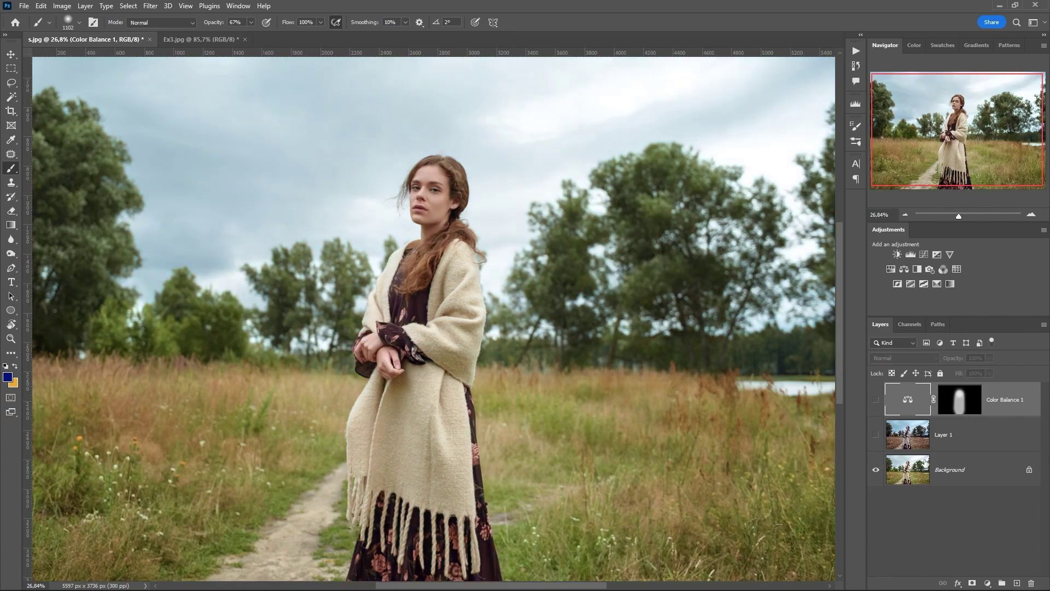
Step: Match the Background layer to Ex3.jpg at Color Intensity 134, and set portrait Luminance to -35
{"action": "left_click", "coordinate": [925, 463]}
{"action": "left_click", "coordinate": [62, 6]}
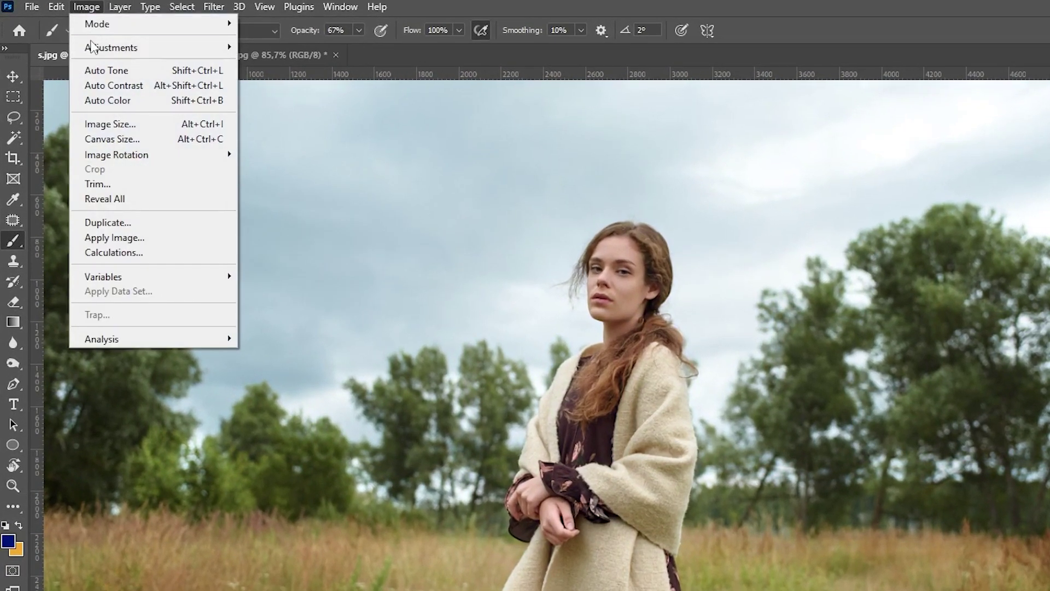
{"action": "mouse_move", "coordinate": [70, 38]}
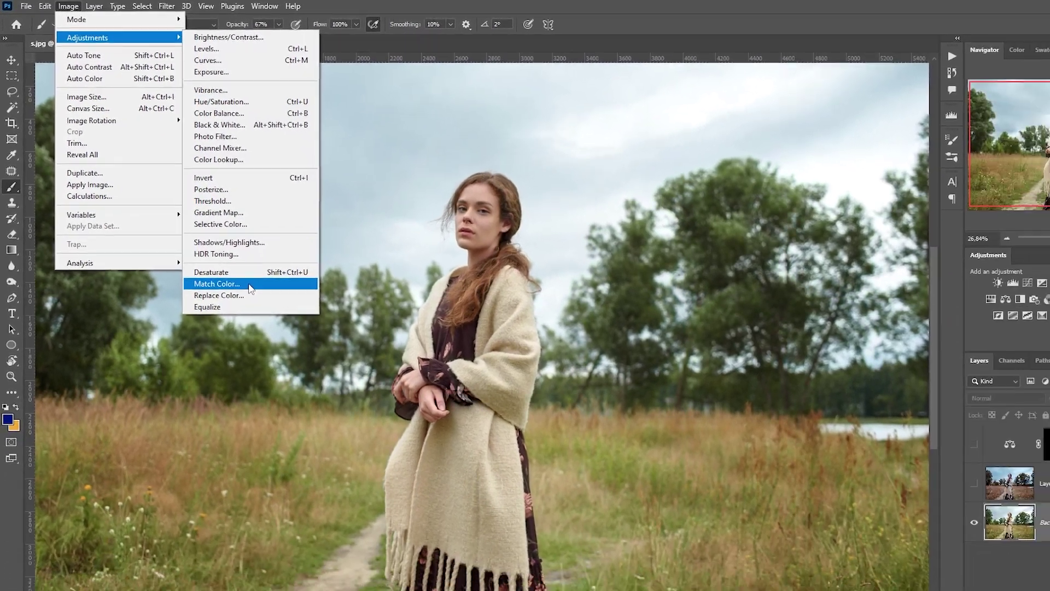
{"action": "left_click", "coordinate": [278, 365]}
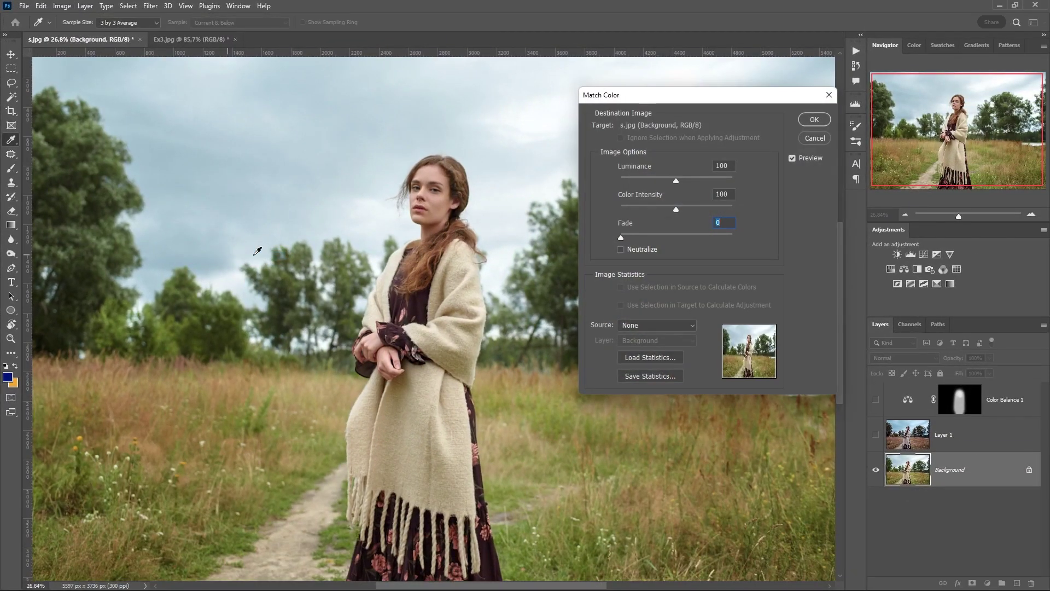
{"action": "left_click", "coordinate": [655, 324]}
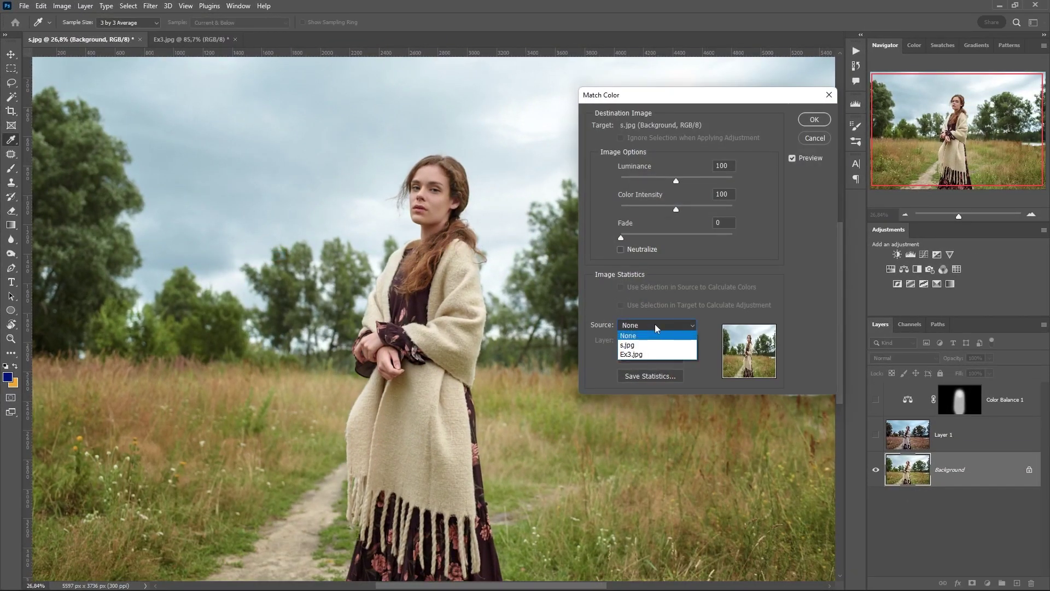
{"action": "left_click", "coordinate": [649, 356]}
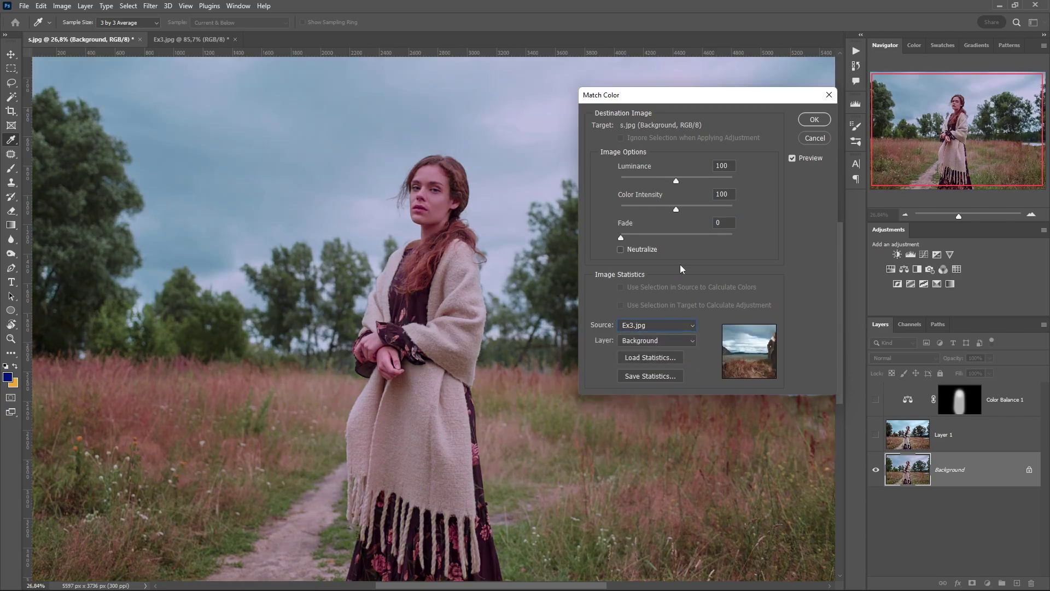
{"action": "mouse_move", "coordinate": [677, 209]}
{"action": "left_mouse_down"}
{"action": "mouse_move", "coordinate": [655, 209]}
{"action": "mouse_move", "coordinate": [691, 207]}
{"action": "left_mouse_up"}
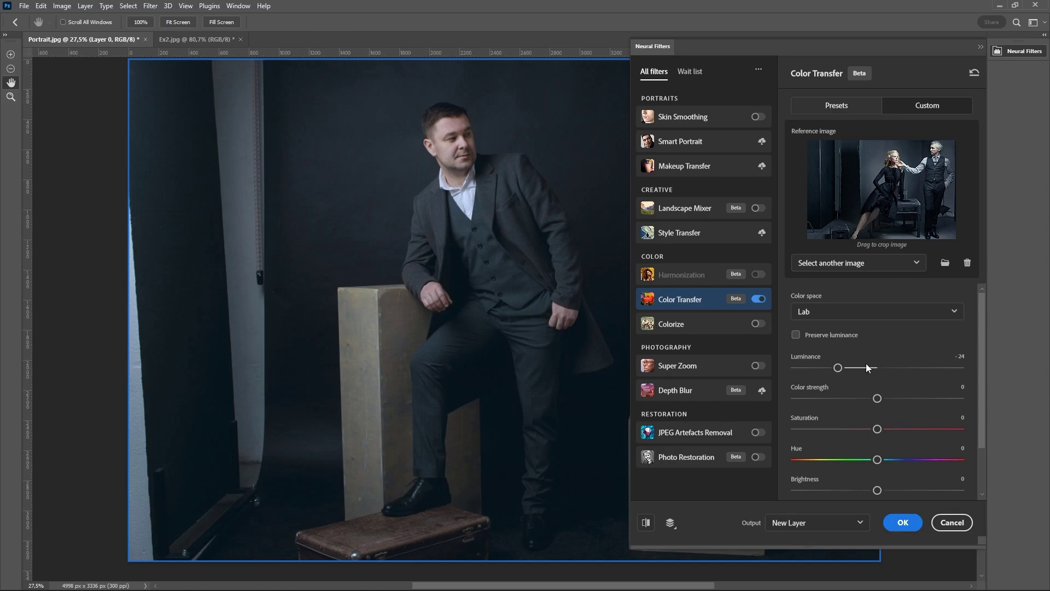
{"action": "left_click_drag", "start_coordinate": [866, 367], "coordinate": [820, 368]}
Step: Switch the Portrait.jpg Color Transfer colour space to RGB, then back to Lab
{"action": "scroll", "coordinate": [872, 382], "scroll_direction": "down", "scroll_amount": 2}
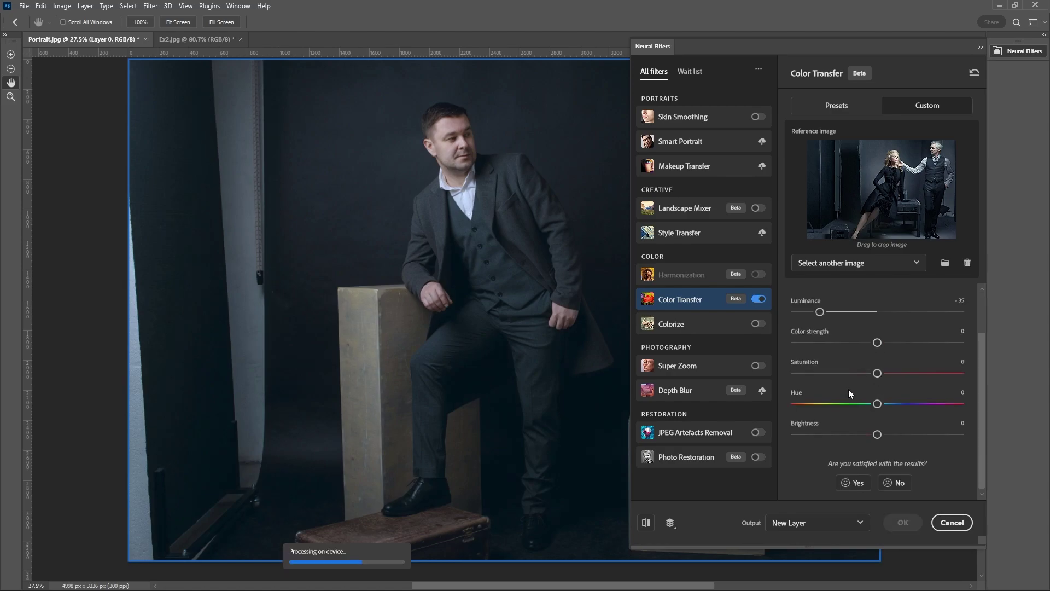
{"action": "scroll", "coordinate": [853, 359], "scroll_direction": "up", "scroll_amount": 2}
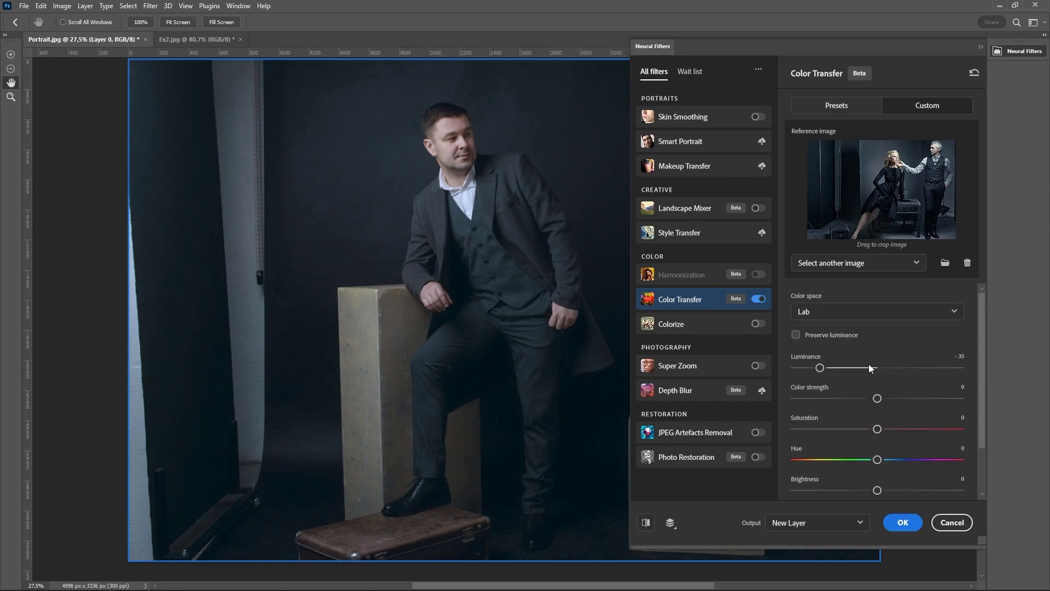
{"action": "scroll", "coordinate": [879, 350], "scroll_direction": "down", "scroll_amount": 2}
{"action": "scroll", "coordinate": [878, 352], "scroll_direction": "up", "scroll_amount": 2}
{"action": "left_click", "coordinate": [865, 310]}
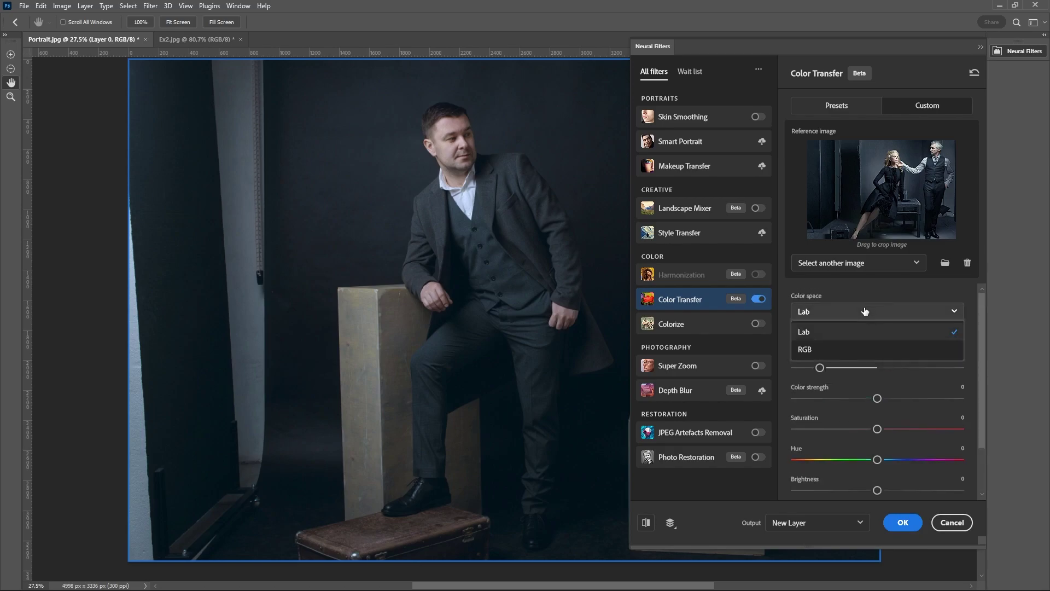
{"action": "left_click", "coordinate": [850, 347]}
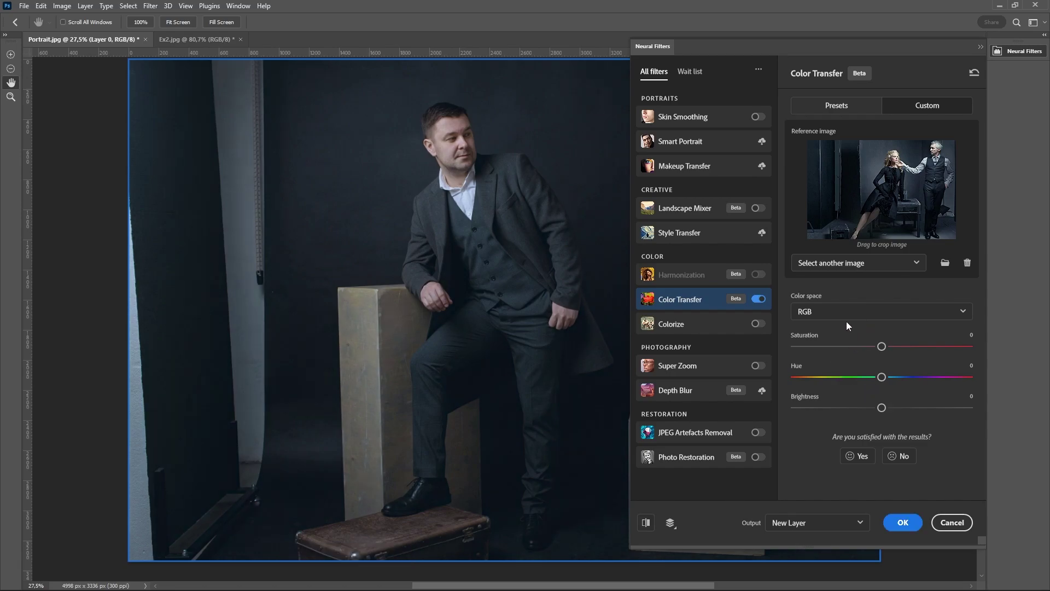
{"action": "left_click", "coordinate": [862, 312]}
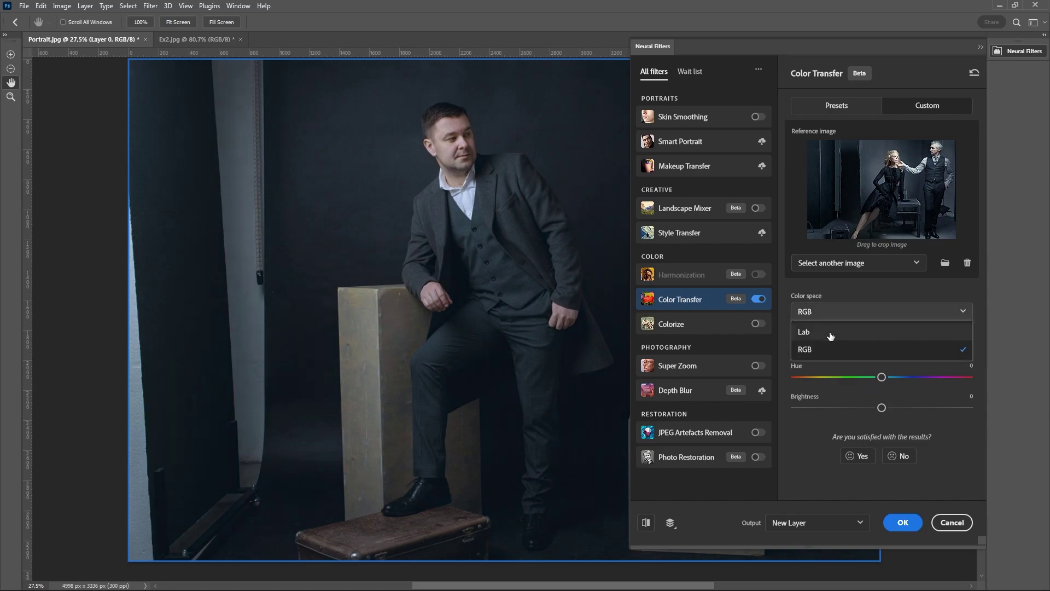